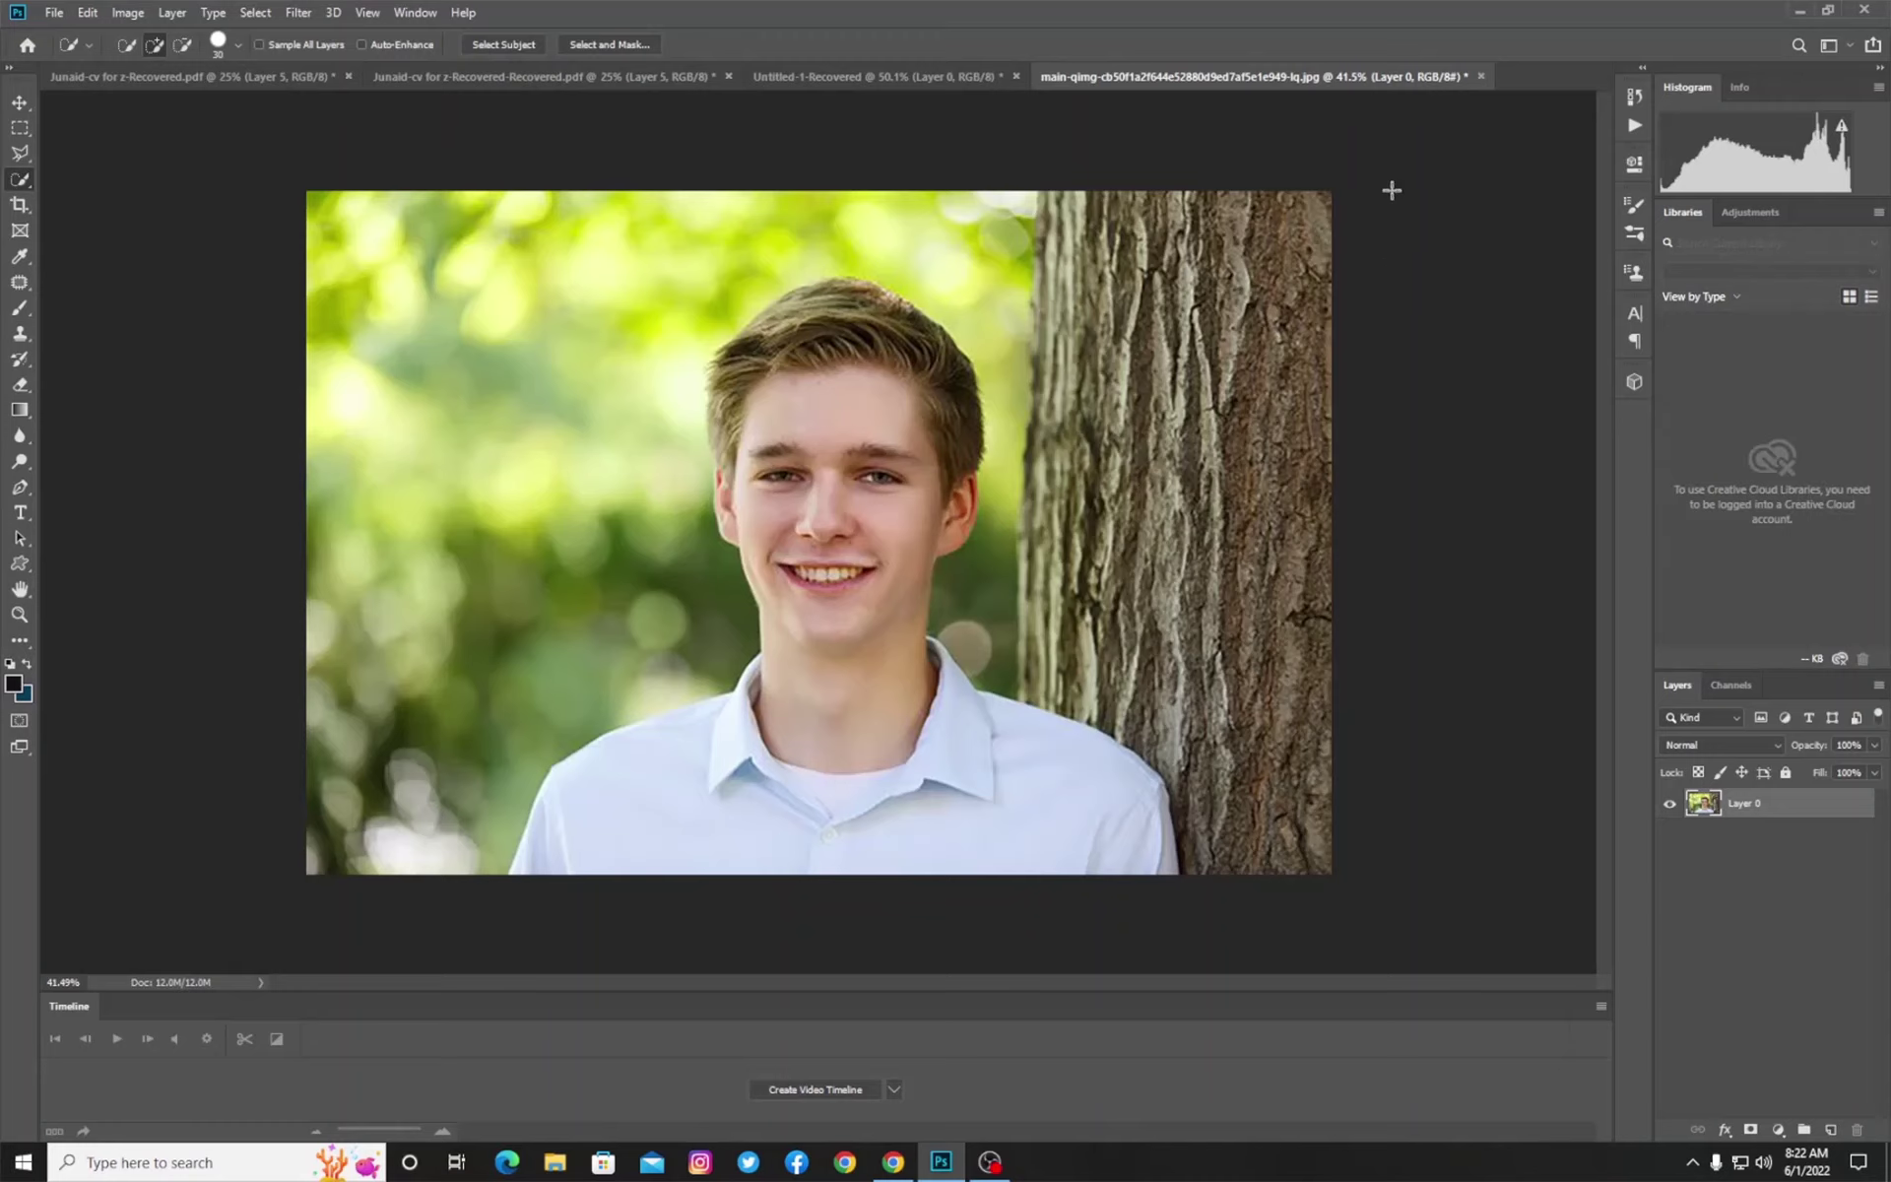
Inspect the current layer in the Properties panel, then close it.
click(415, 14)
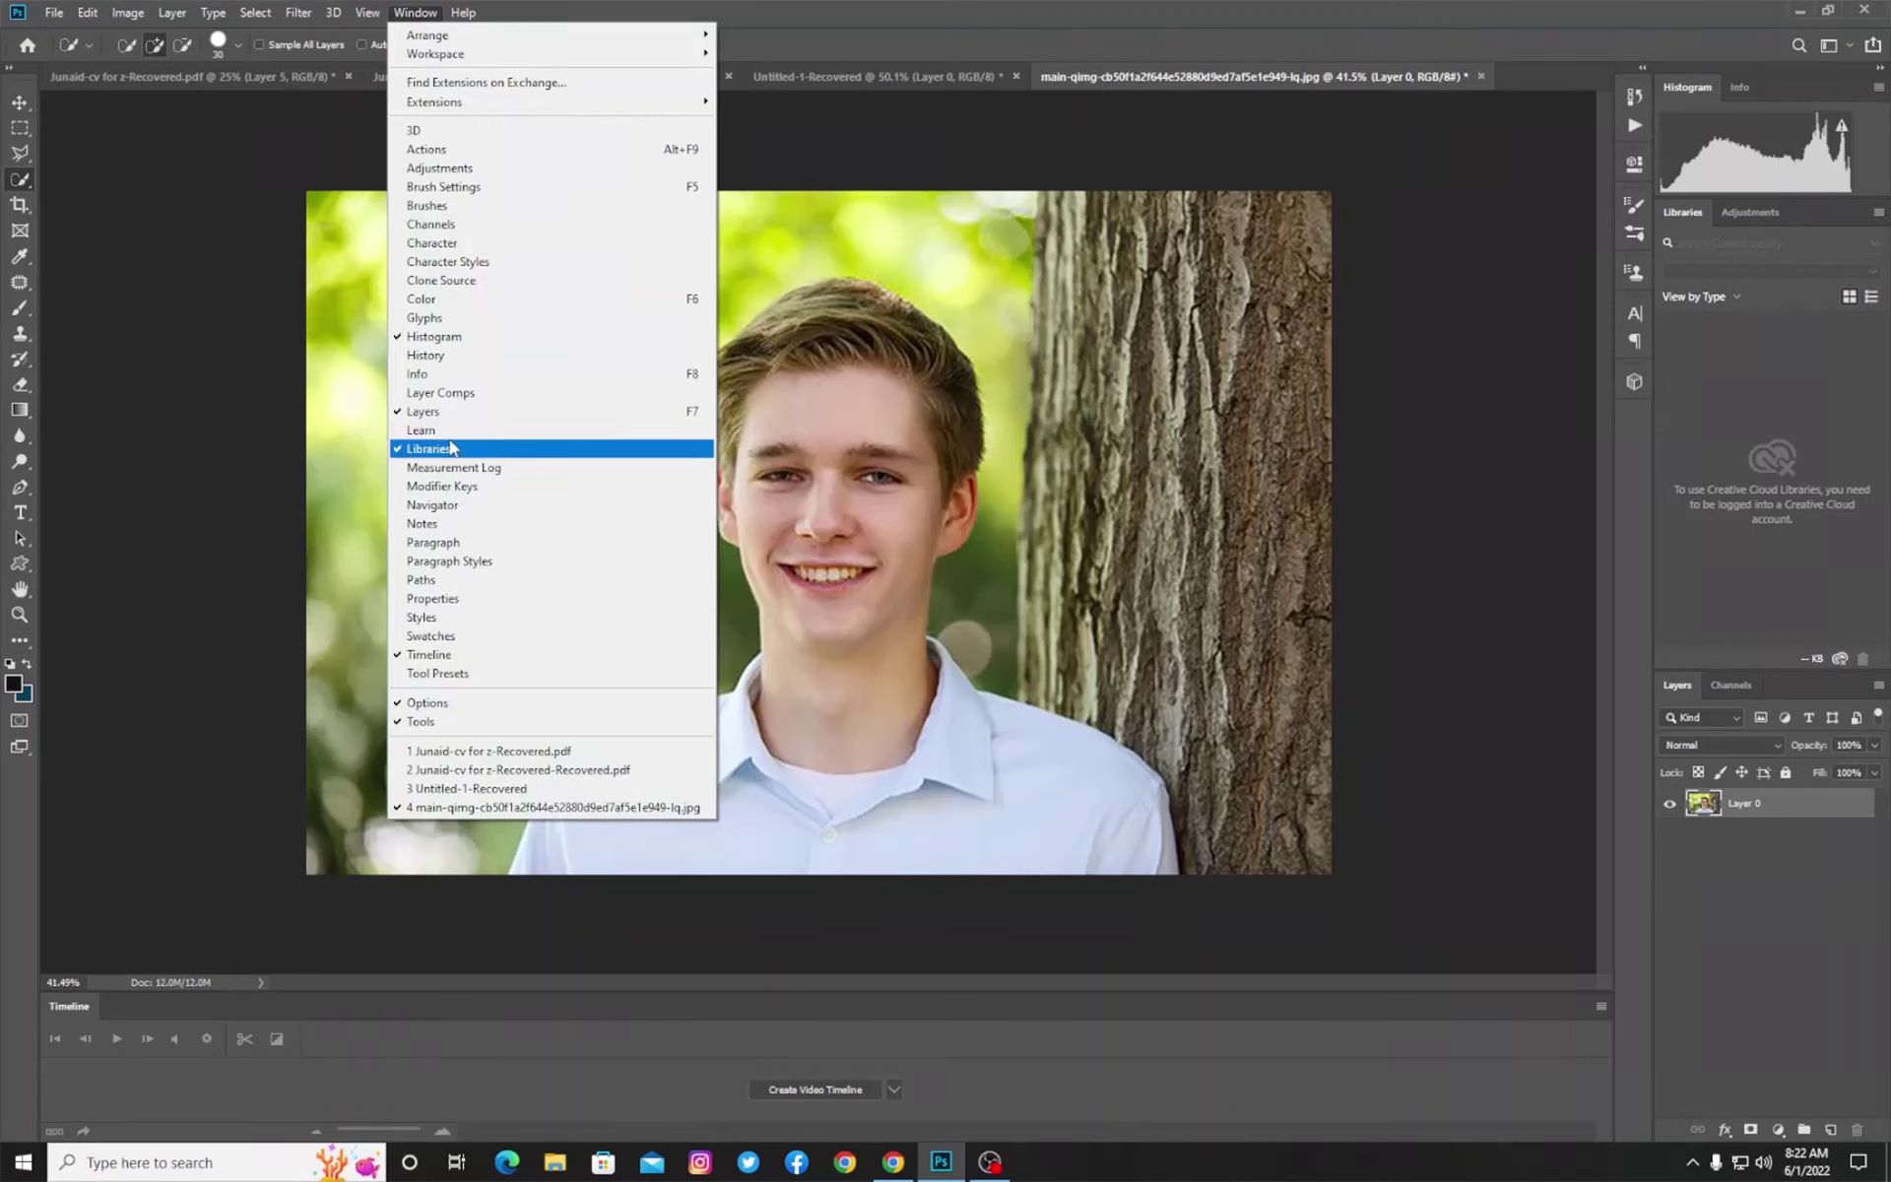
click(434, 598)
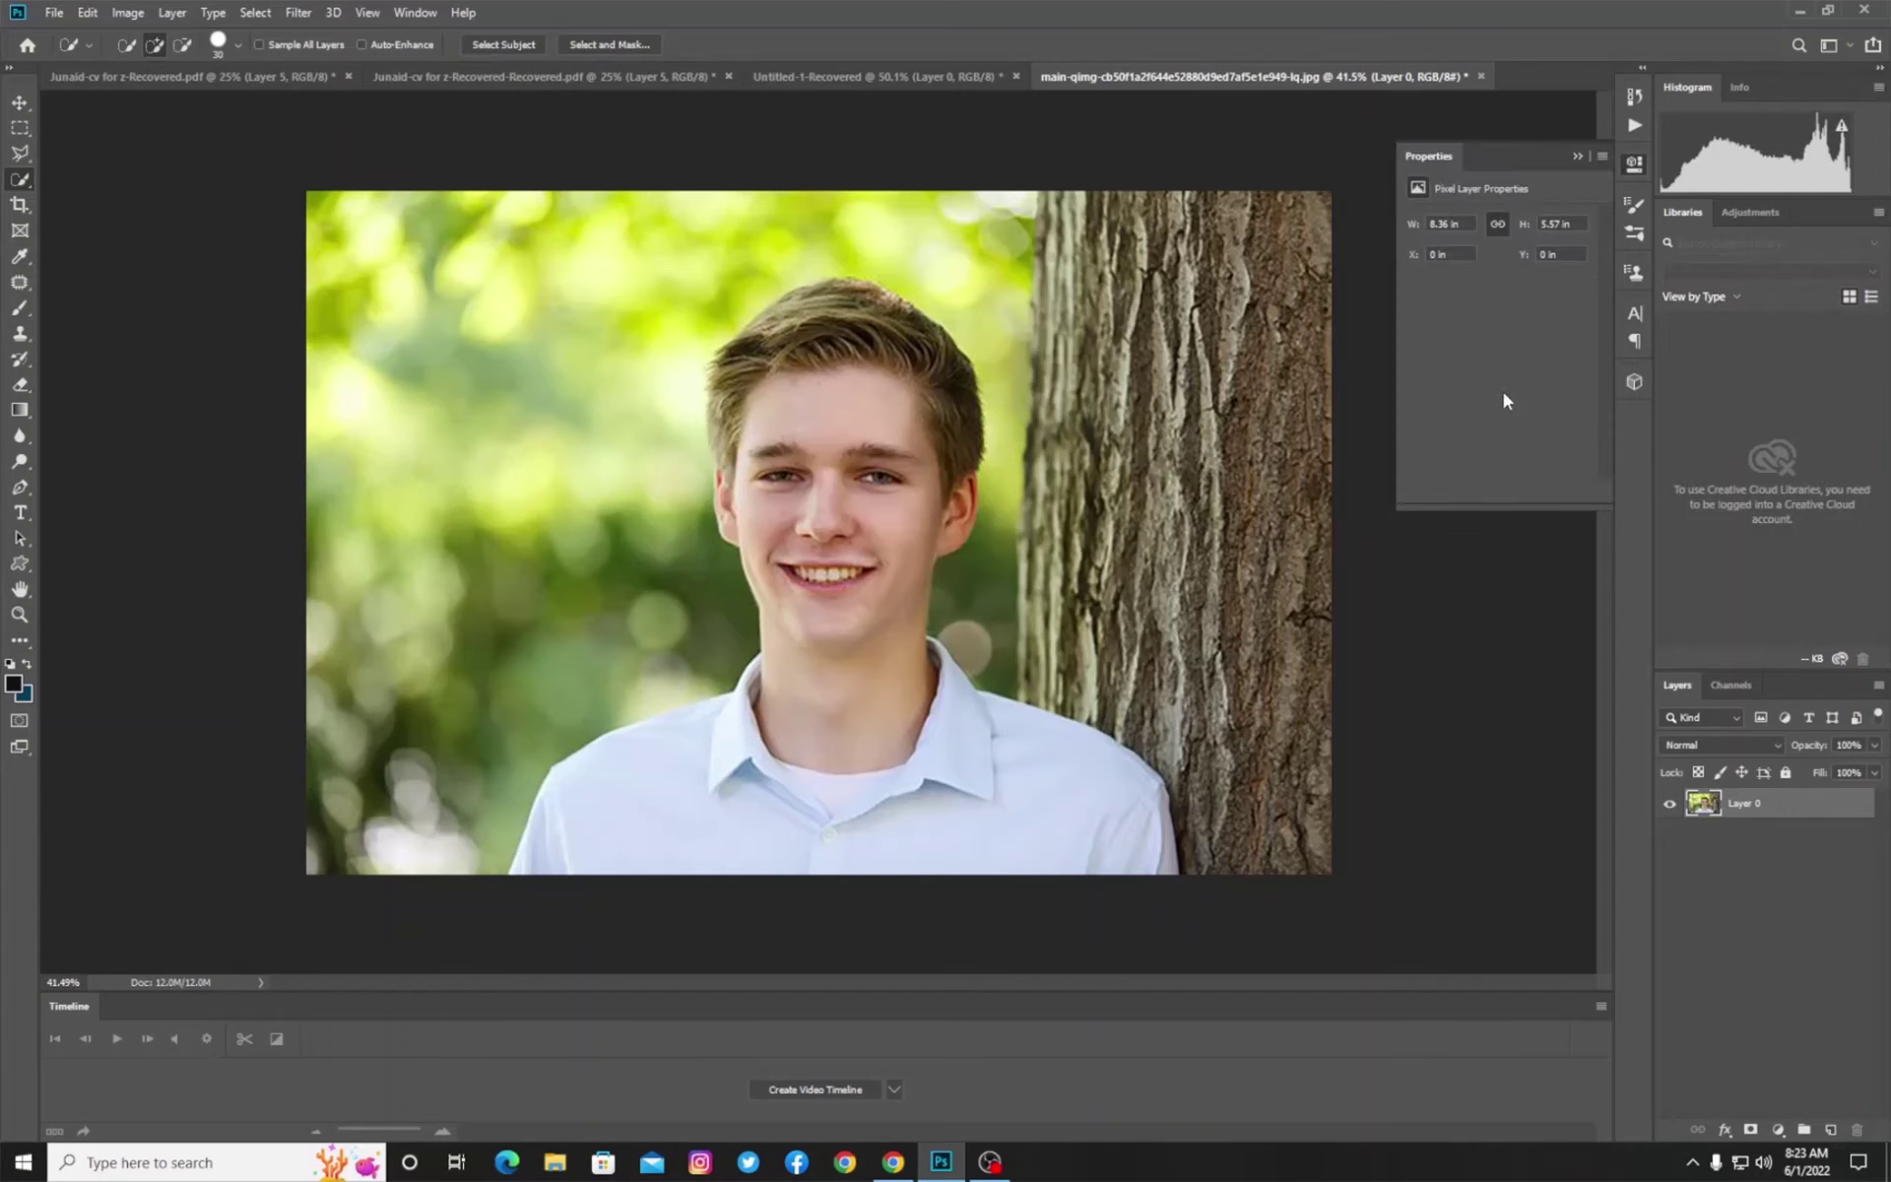
click(1575, 155)
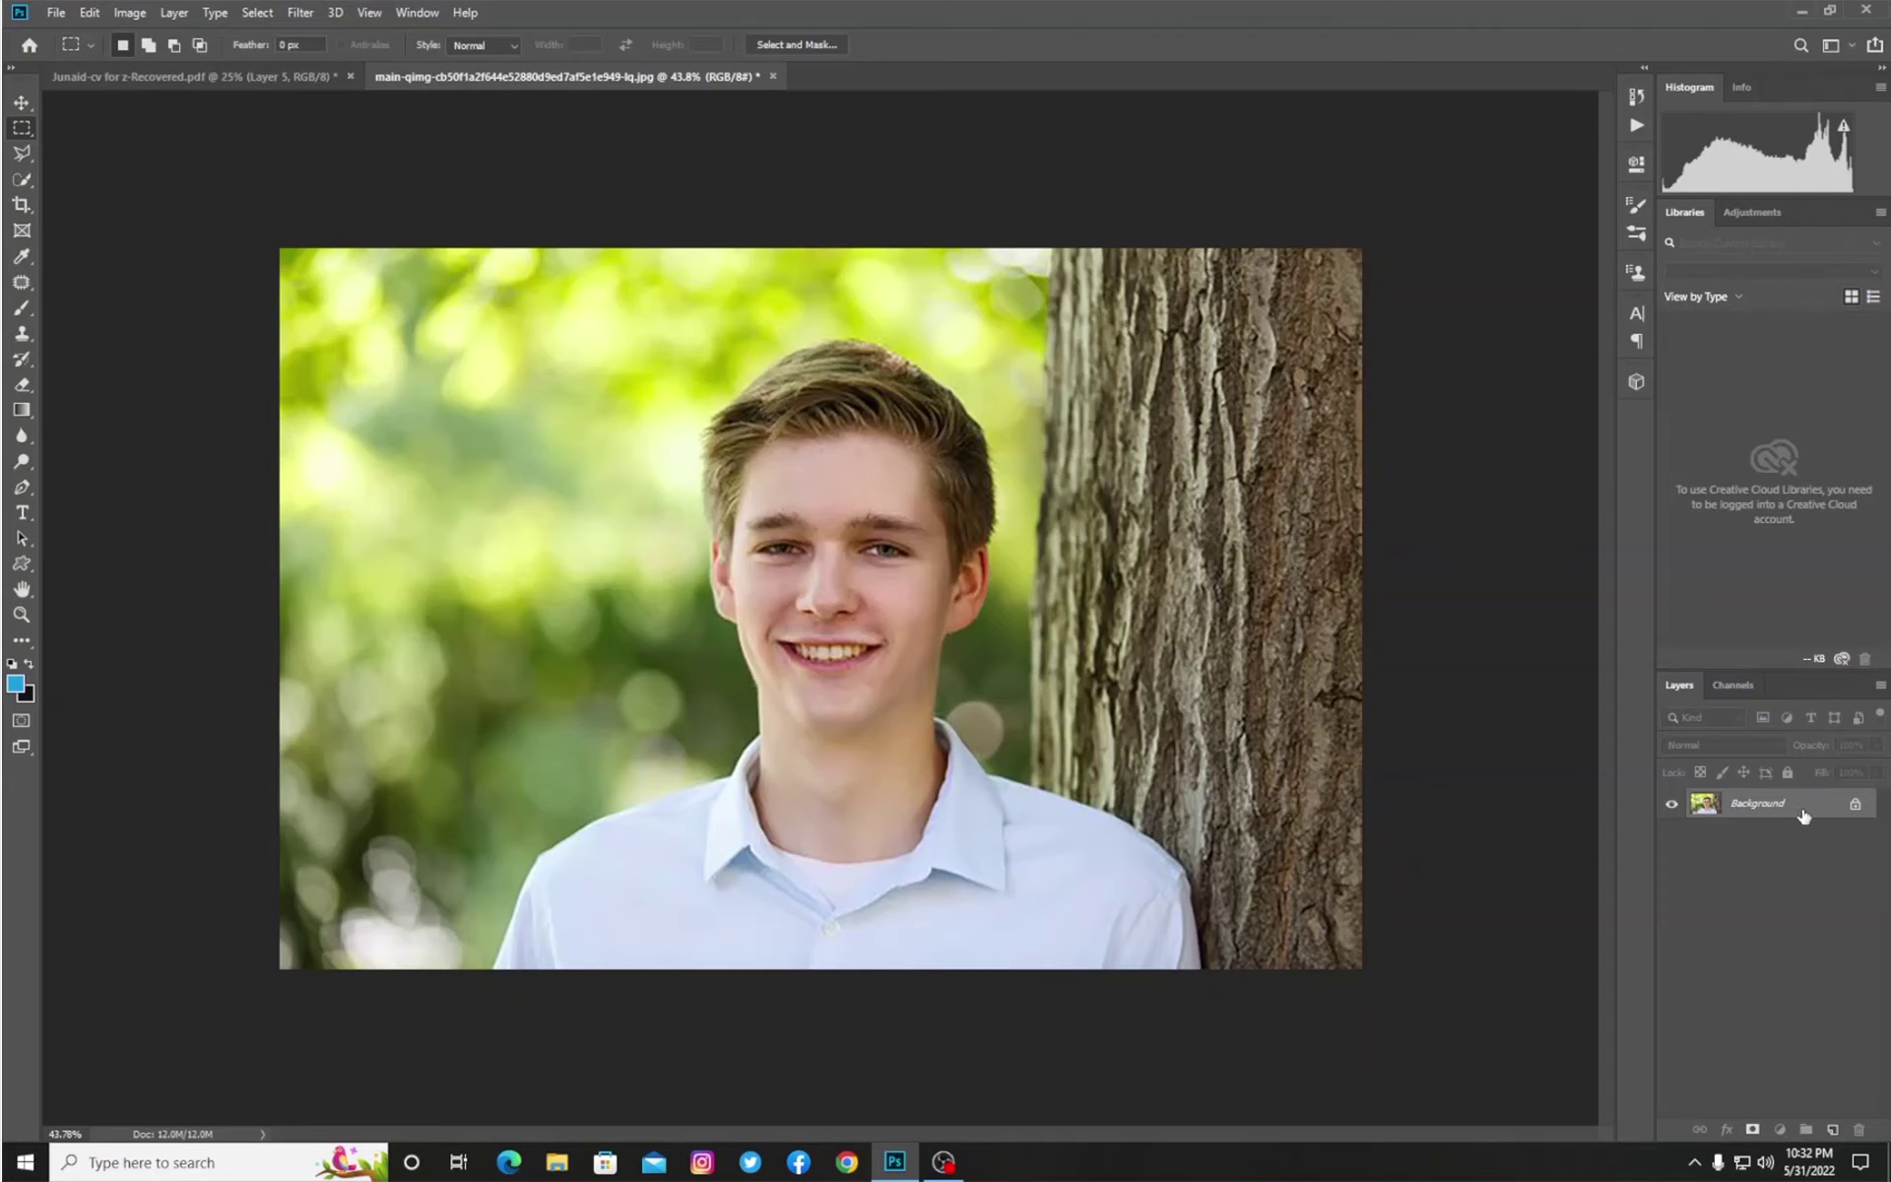
Unlock the Background as Layer 0 and use Select Subject to select the young man.
double_click(1781, 811)
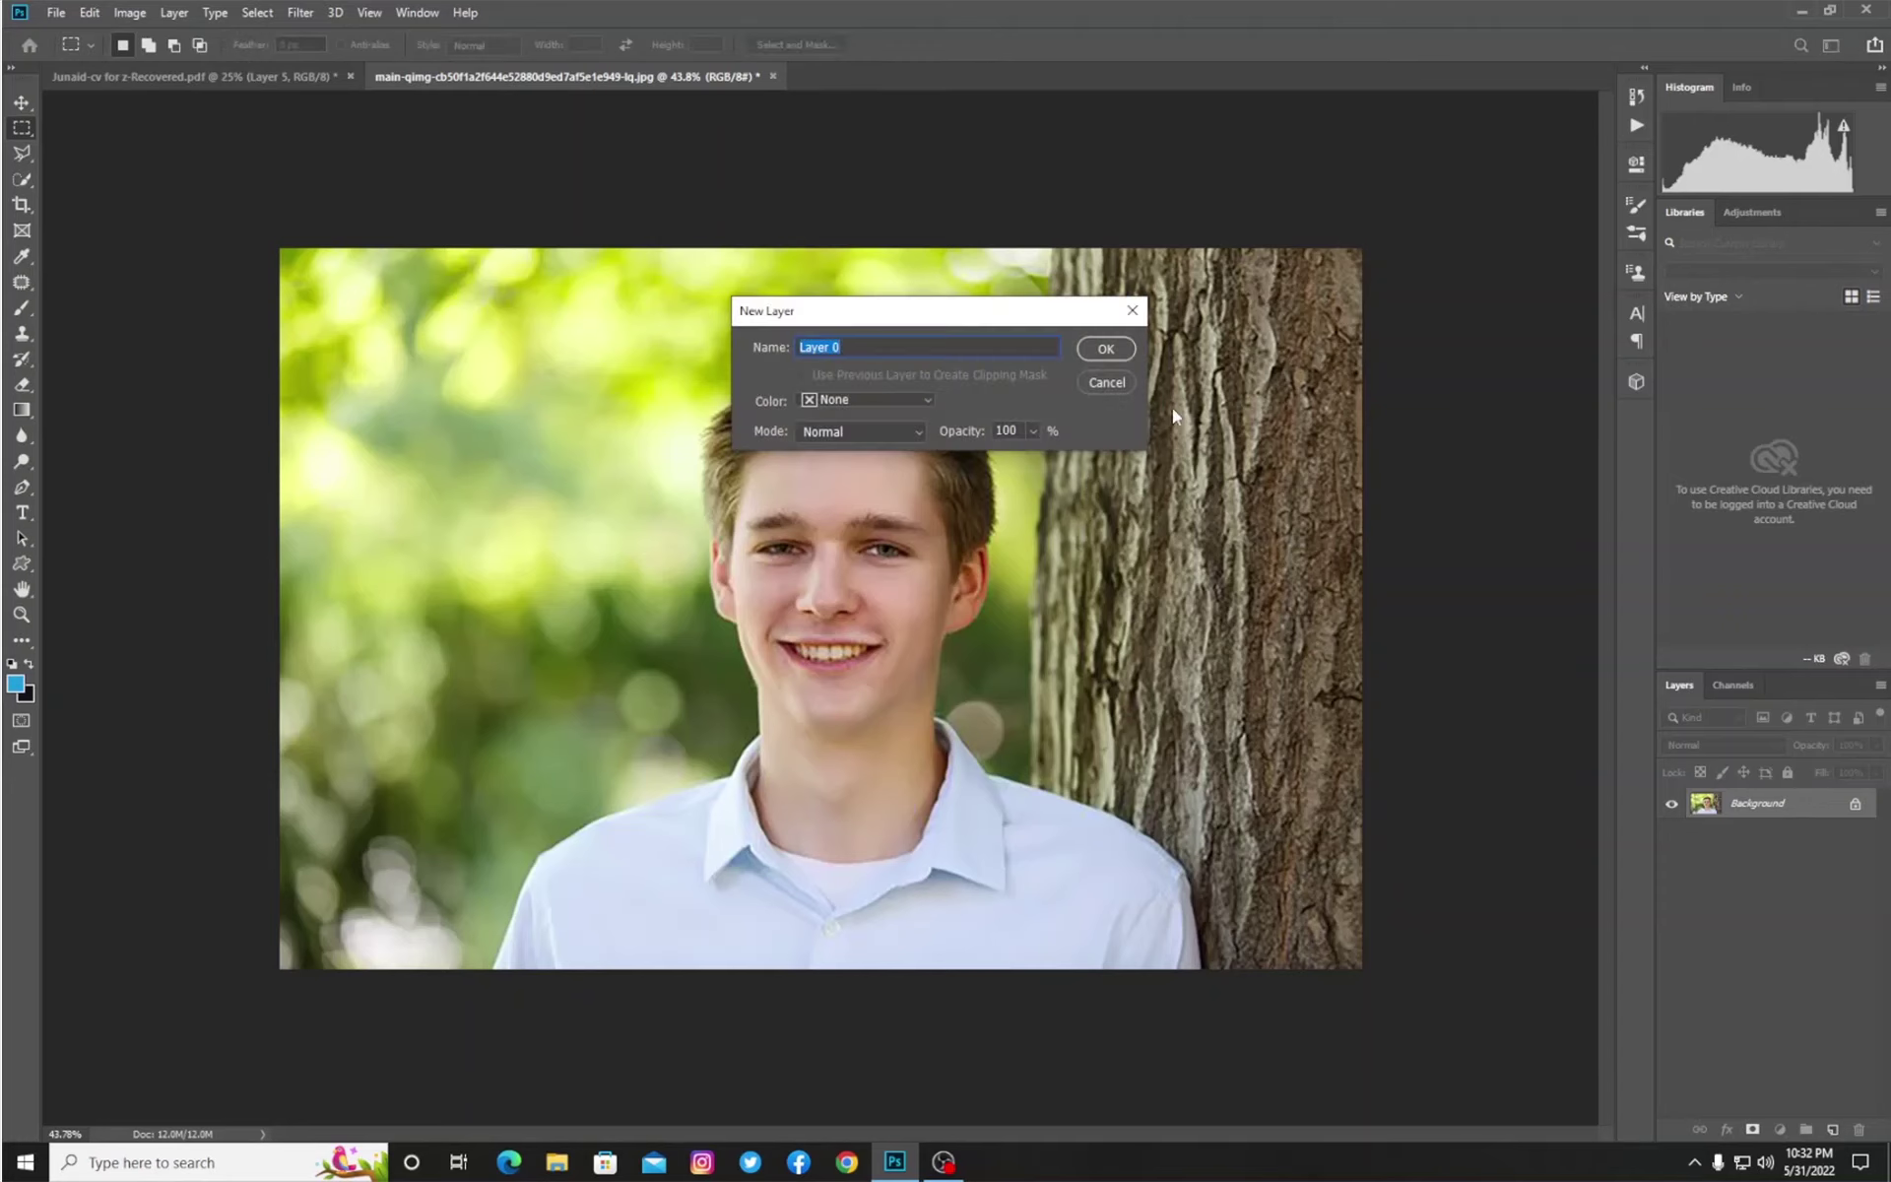
click(1101, 351)
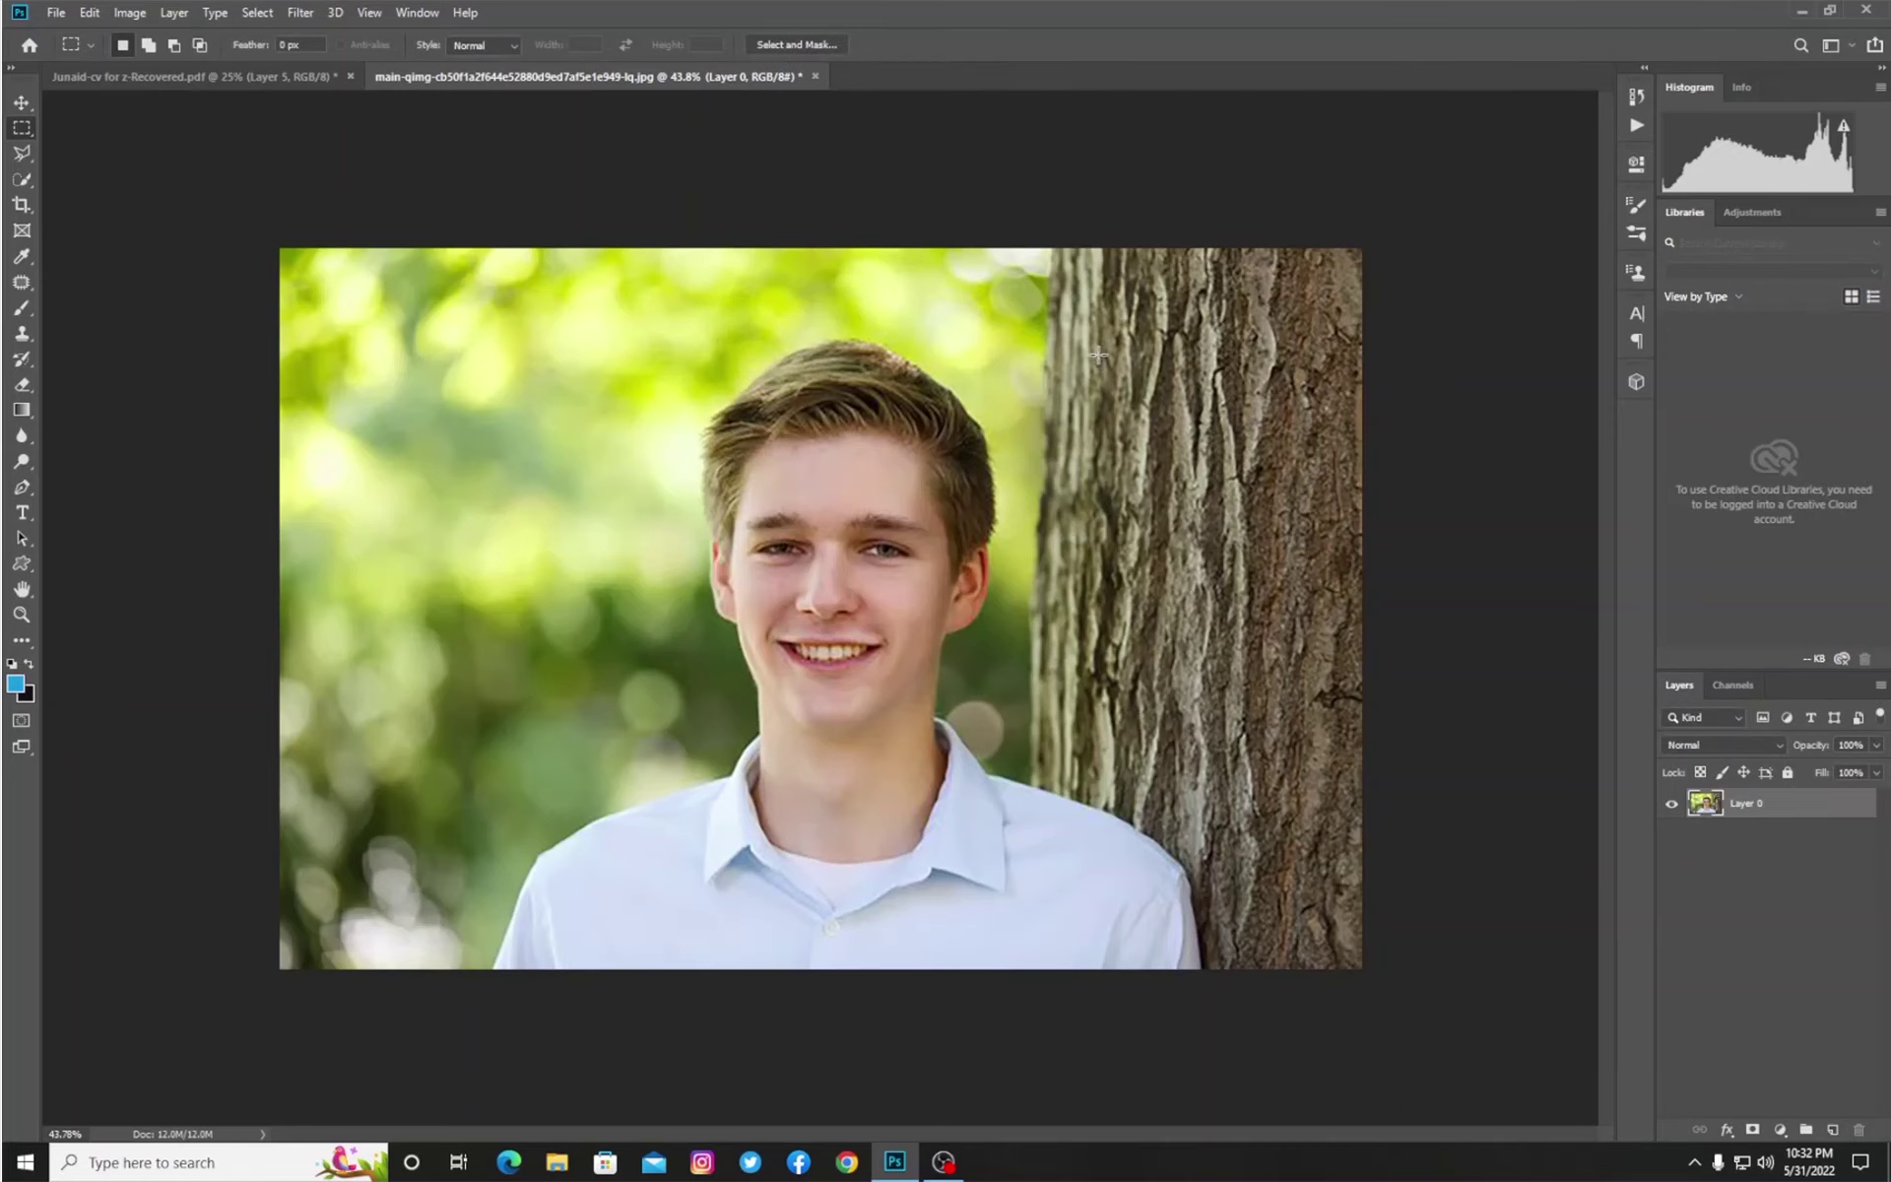
click(256, 12)
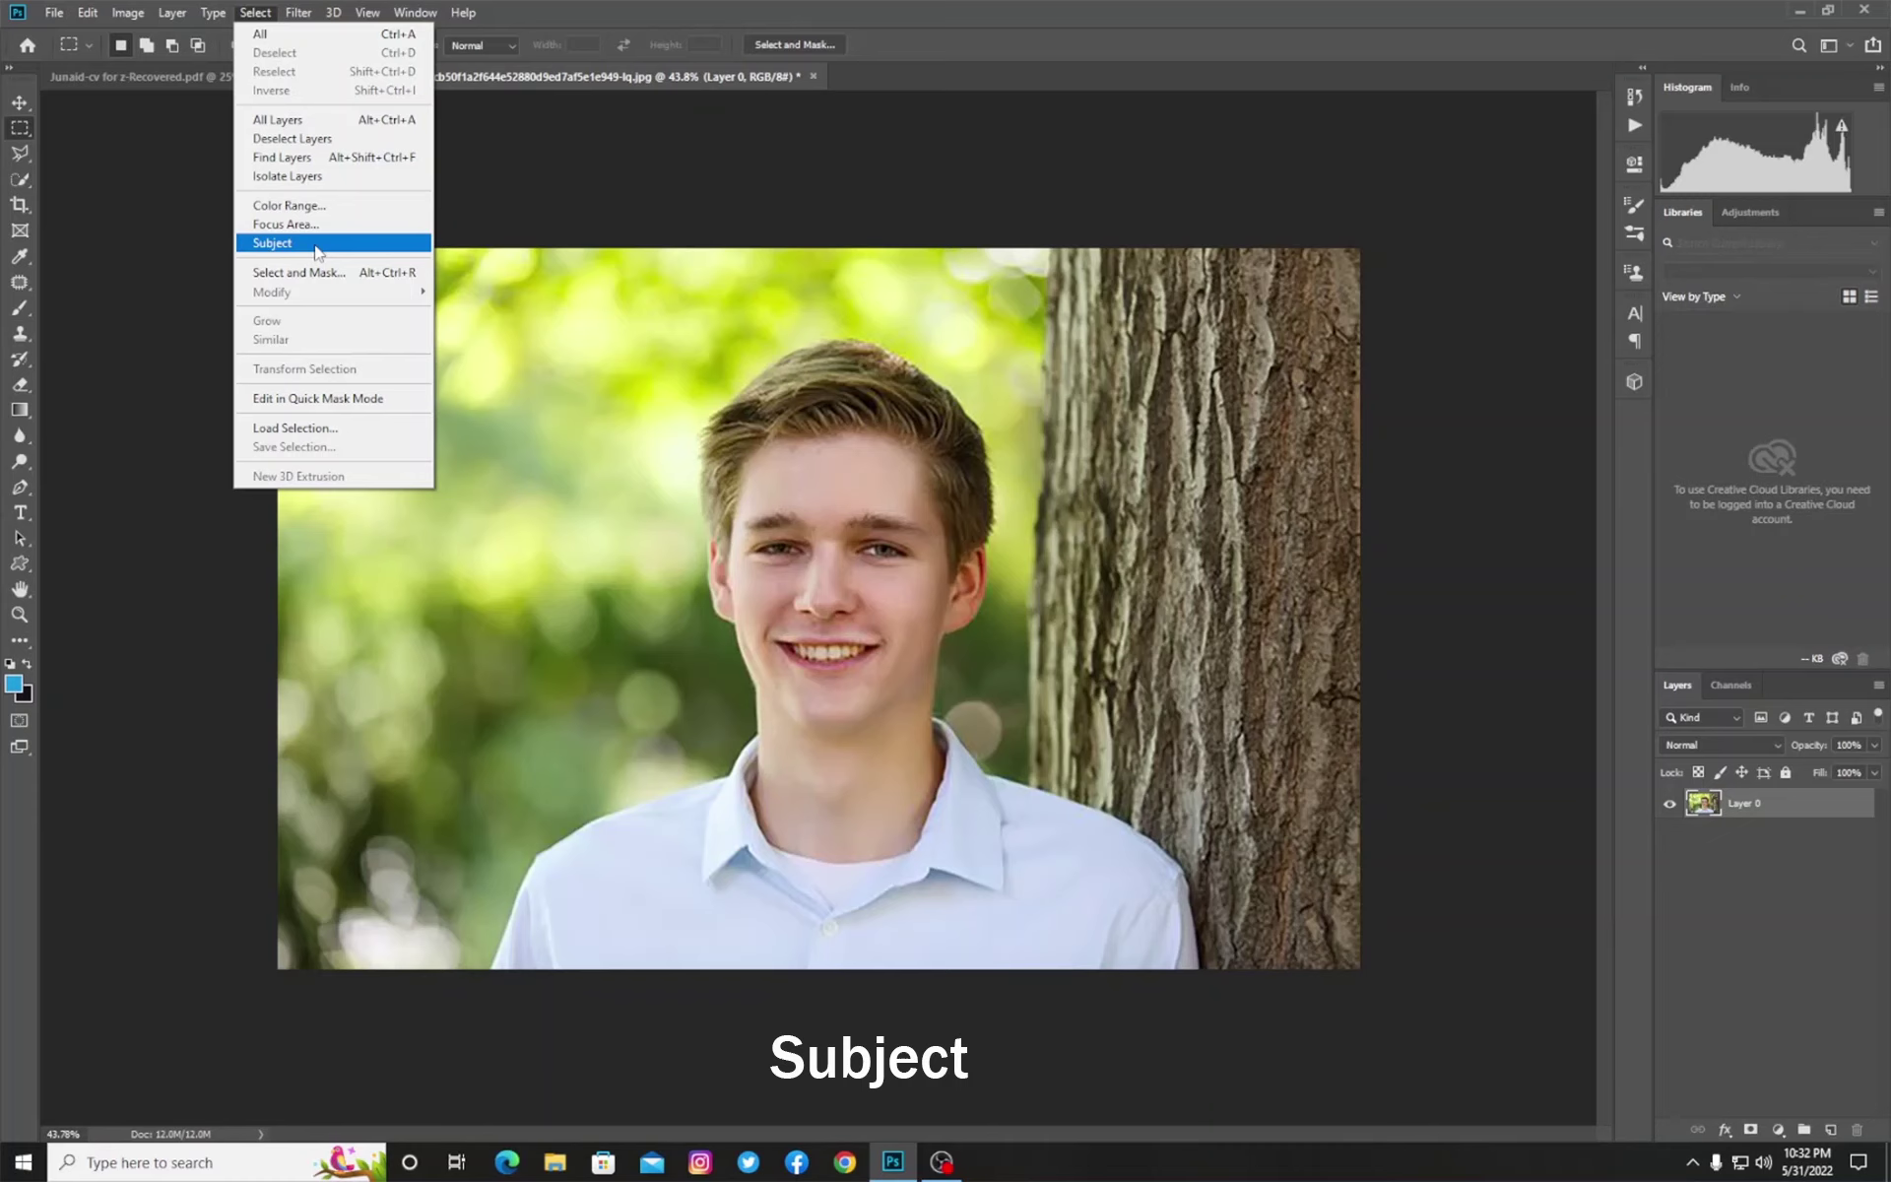
click(317, 251)
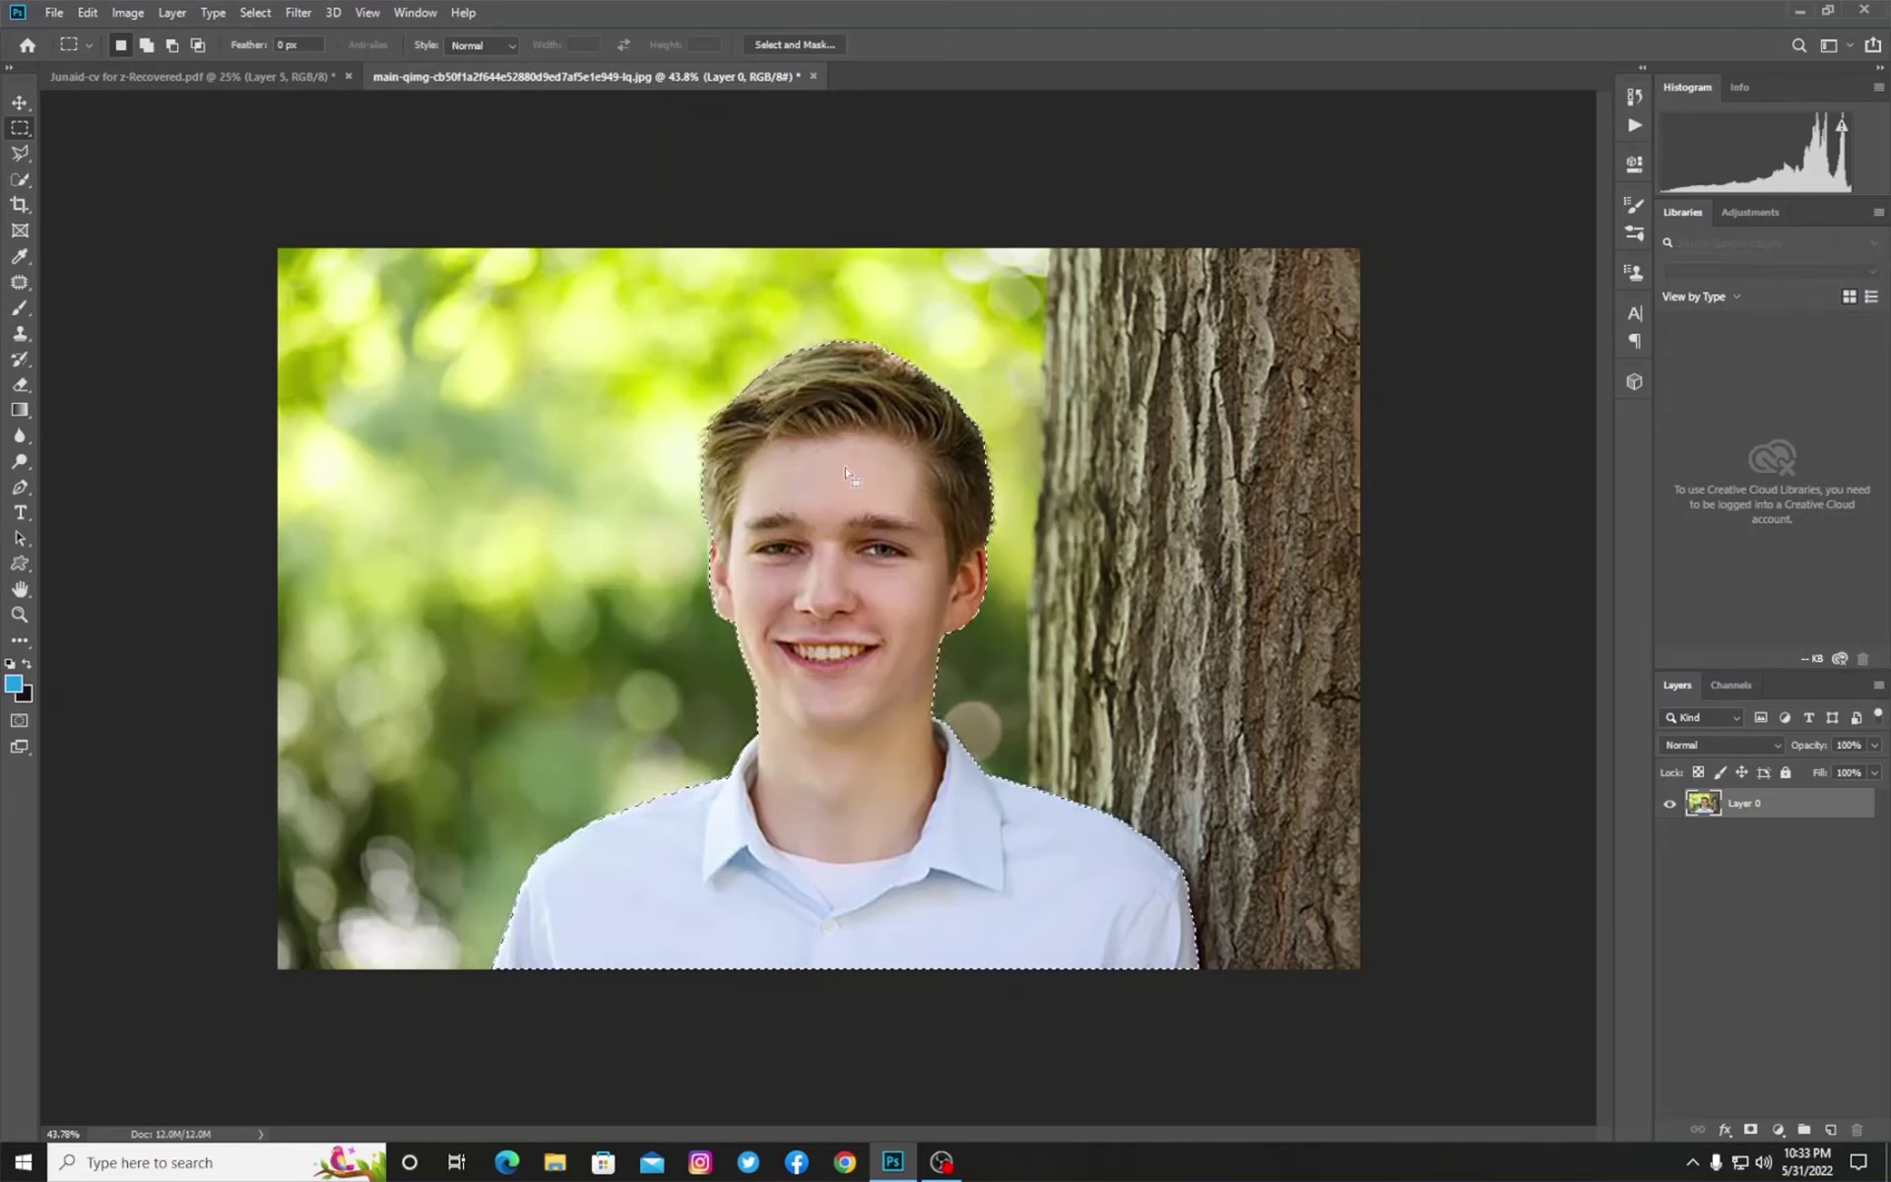
Invert the selection and delete the green foliage and tree trunk from Layer 0.
right_click(822, 438)
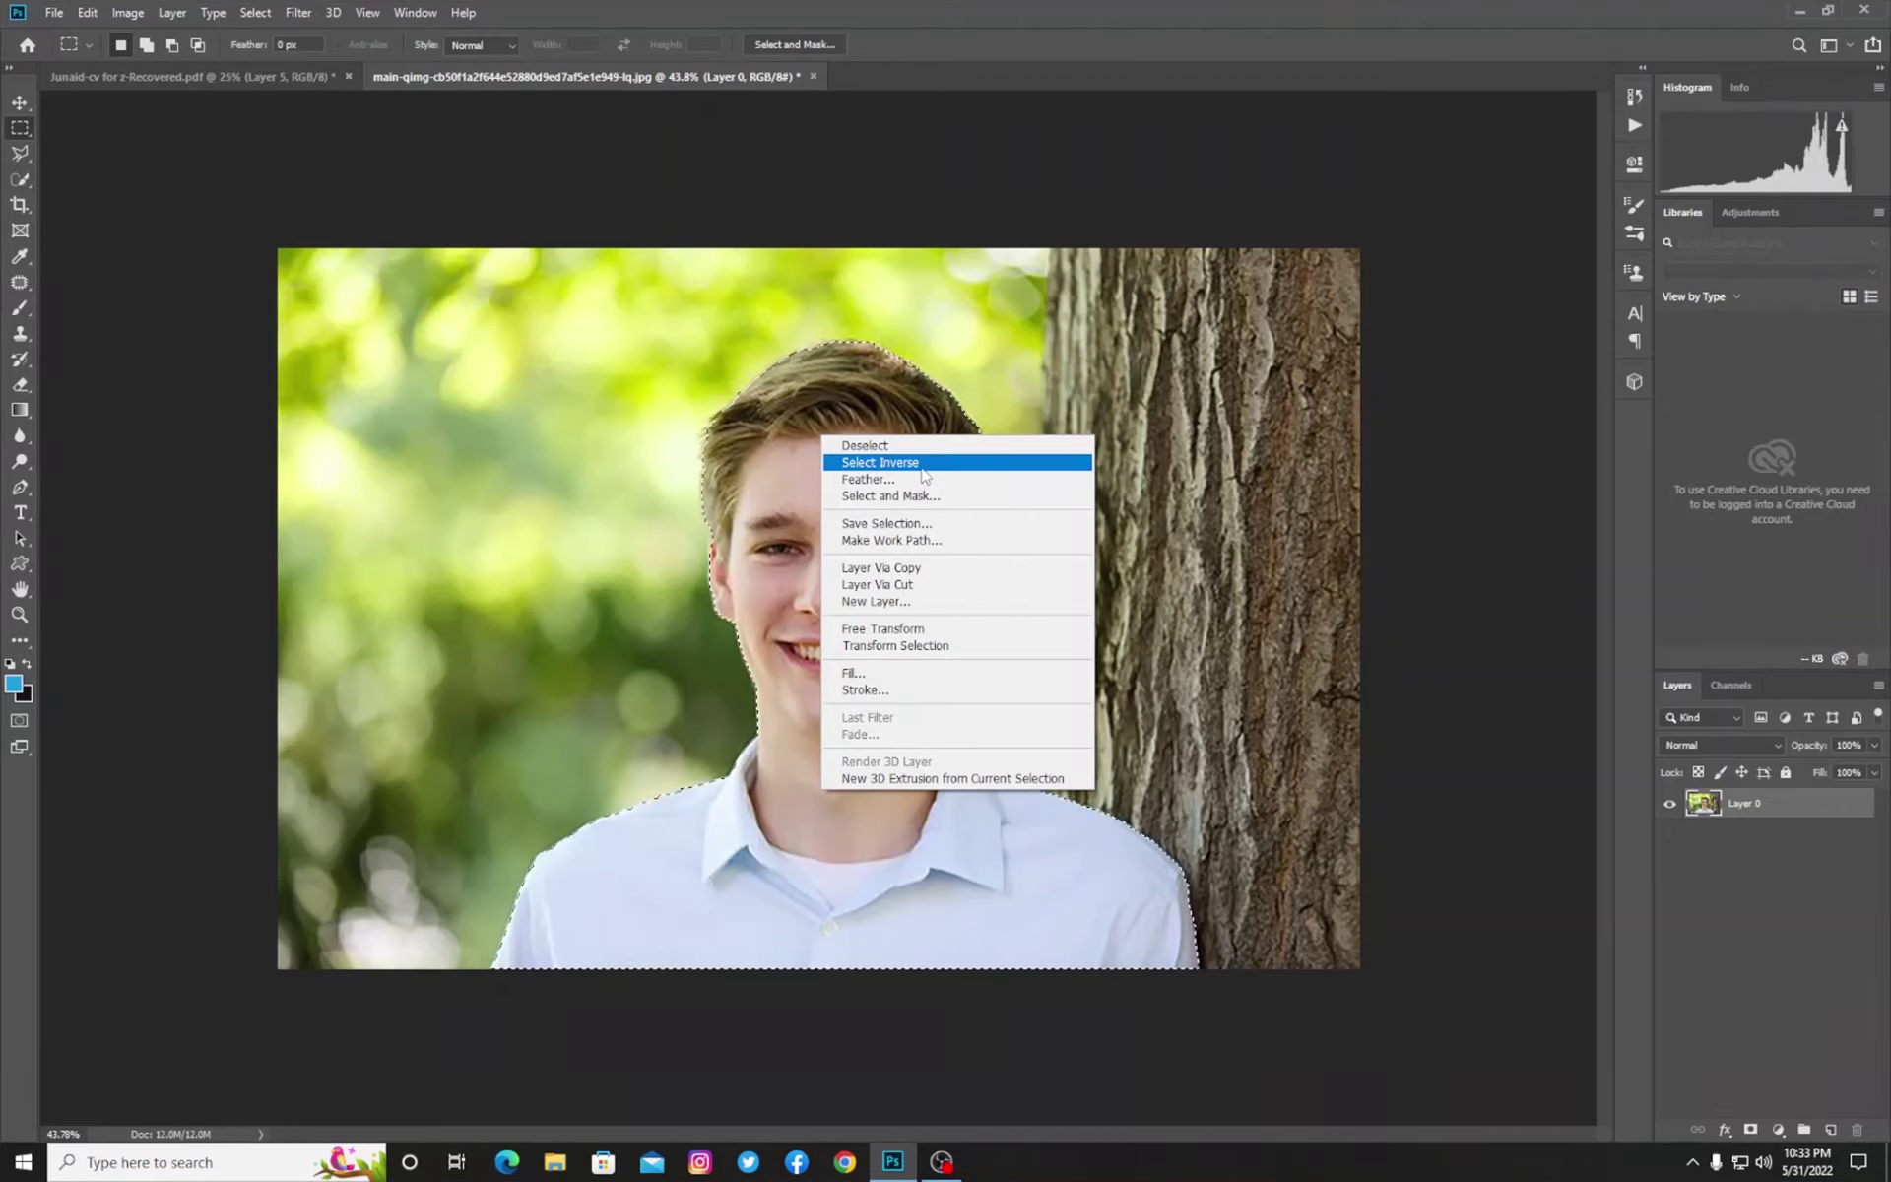
click(923, 466)
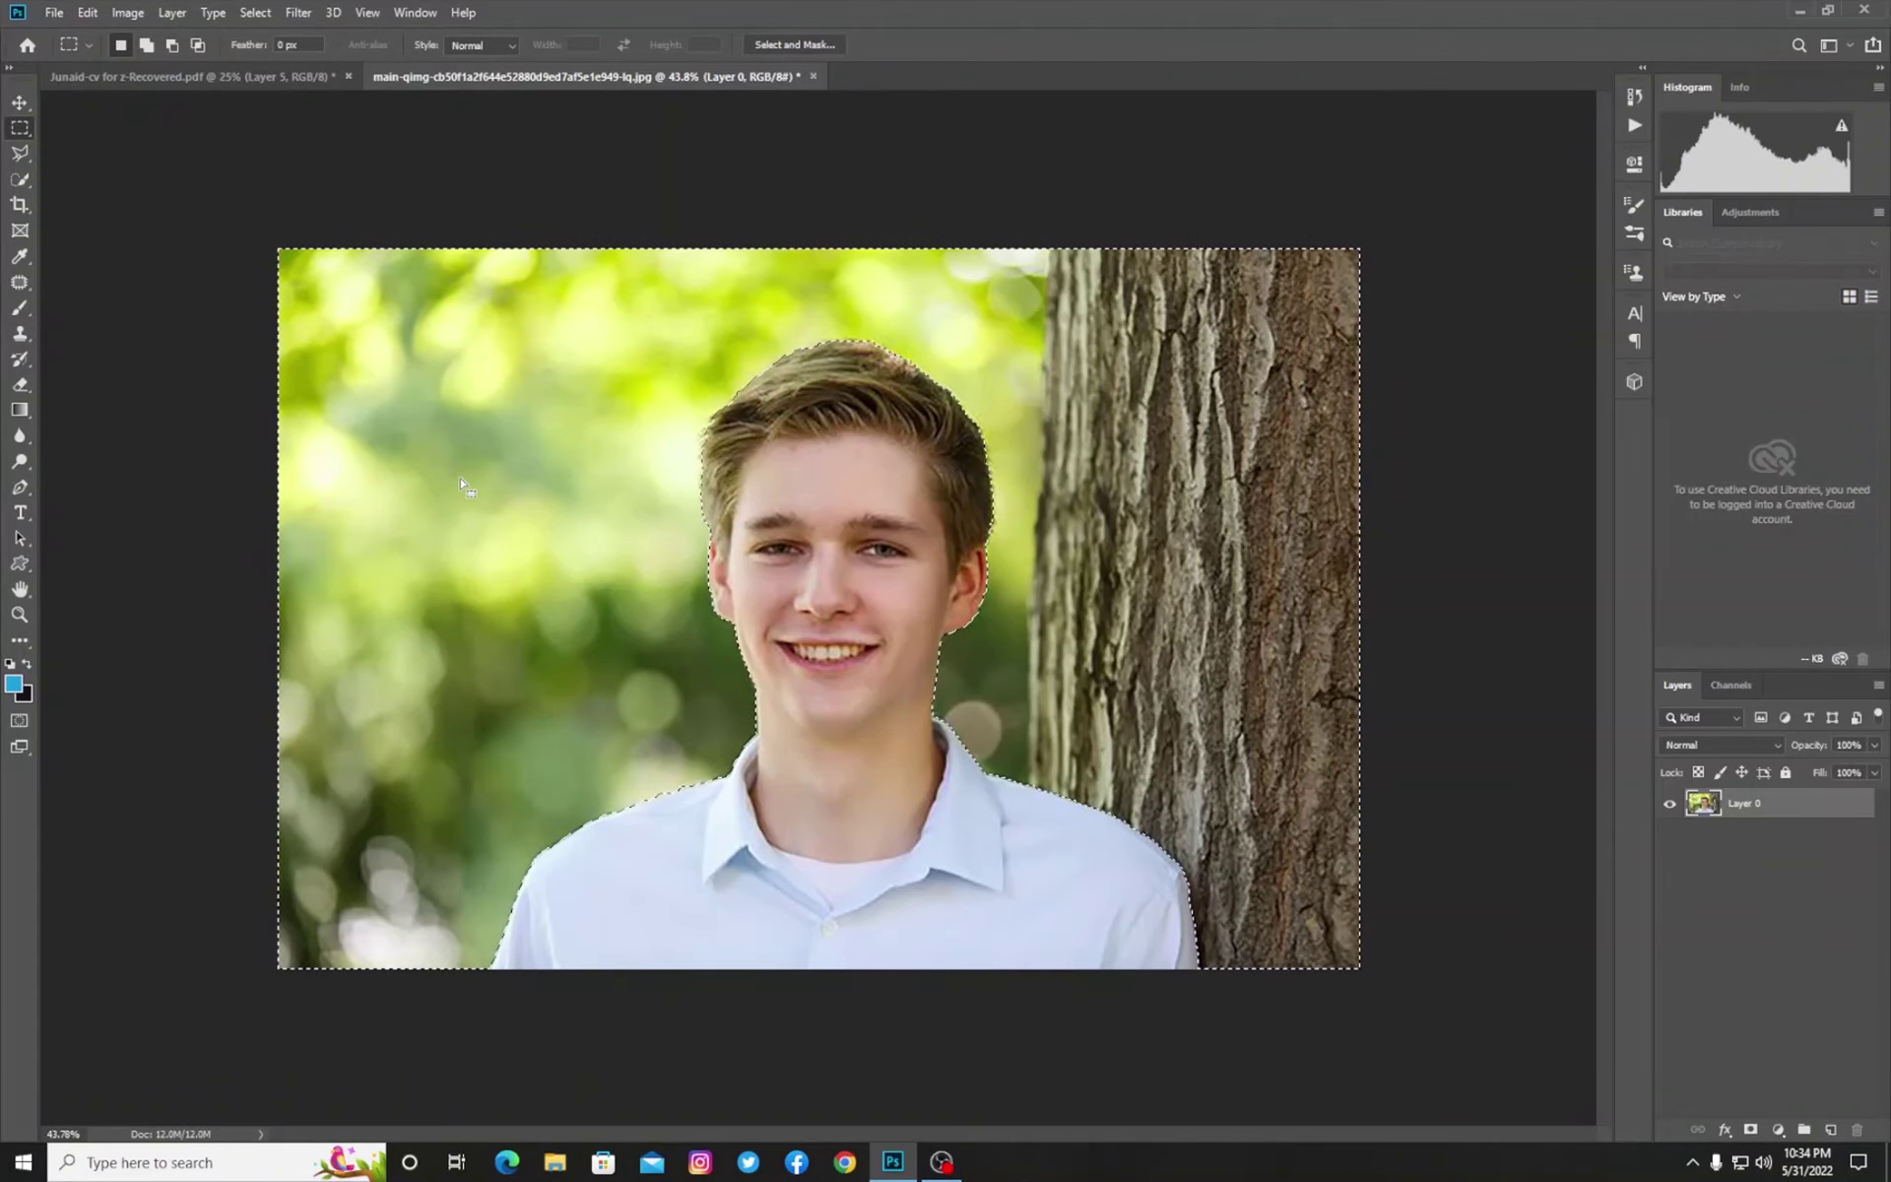
key(Delete)
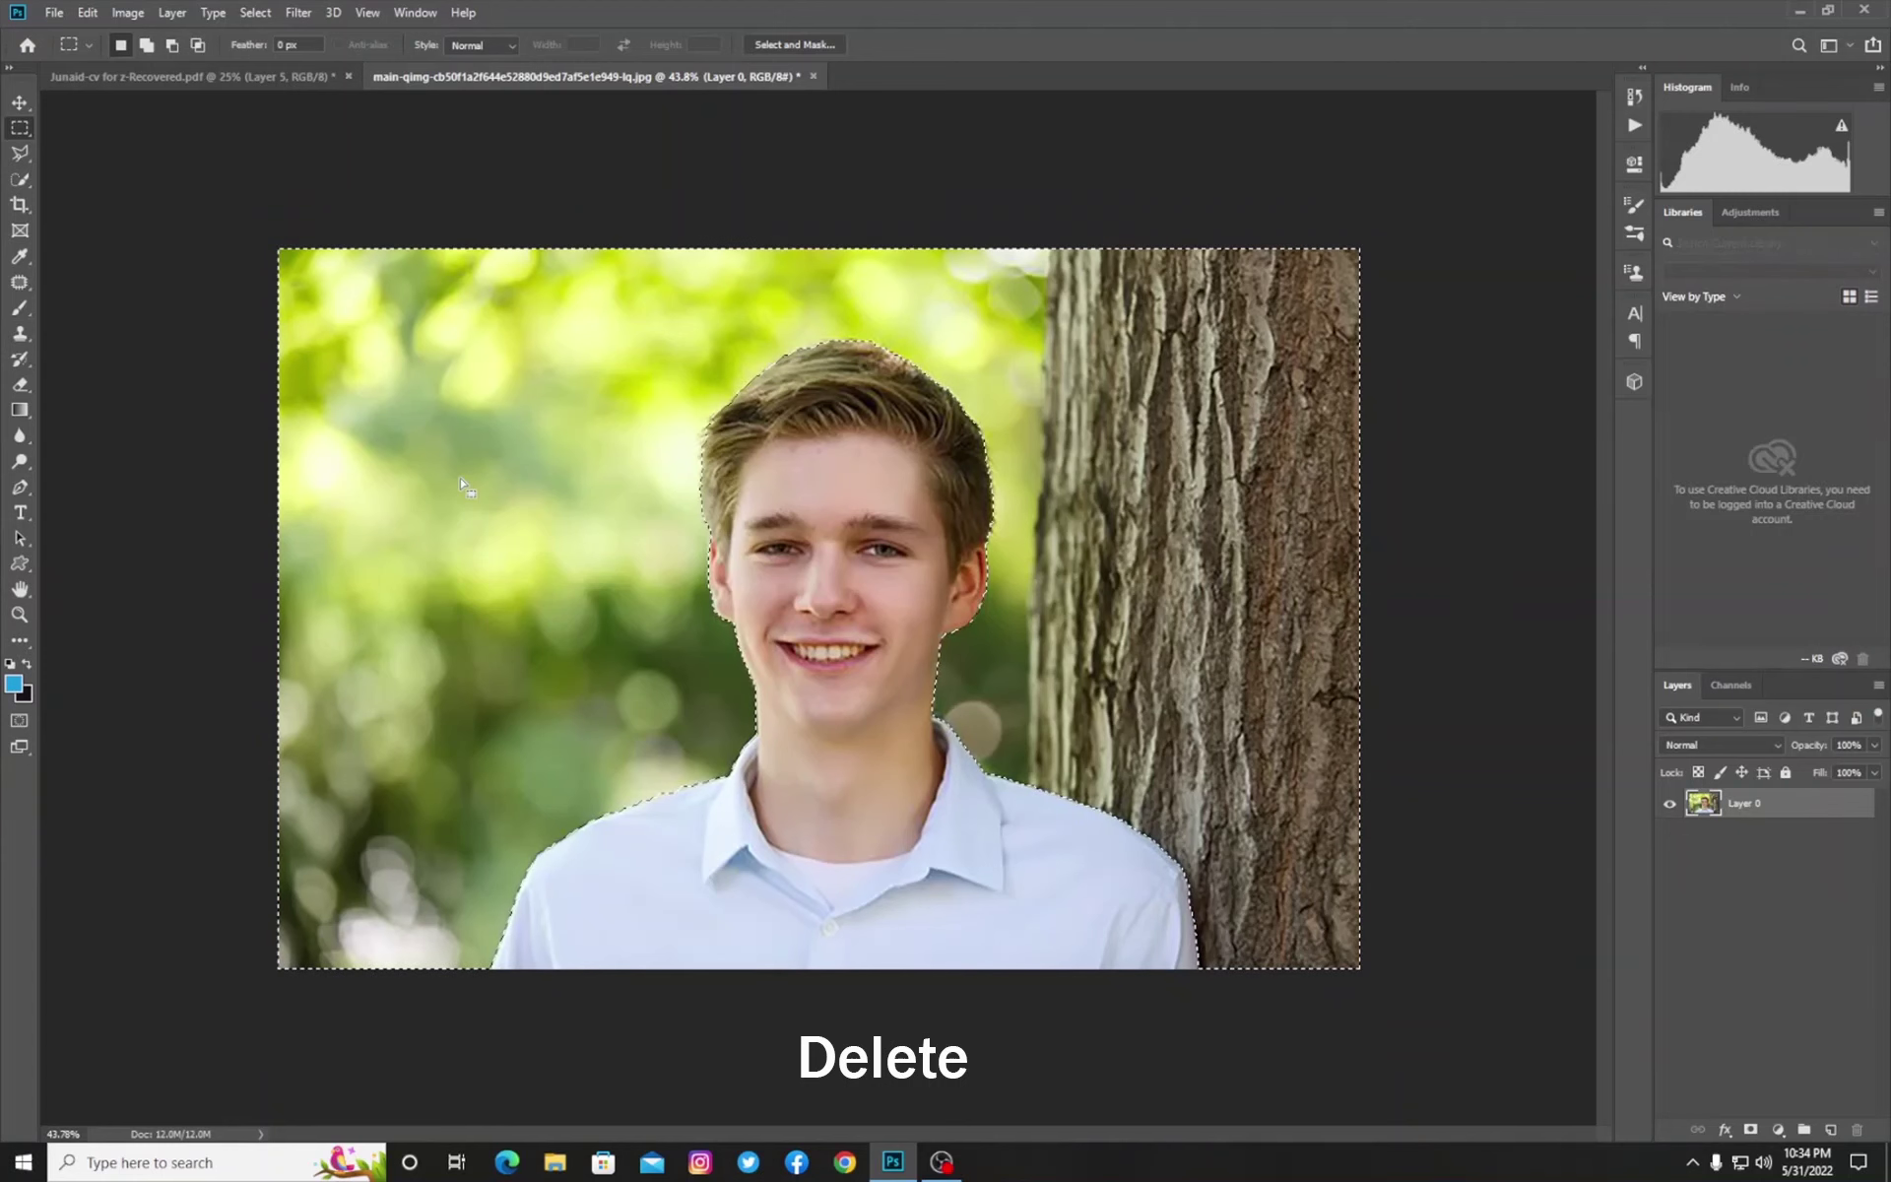
key(Delete)
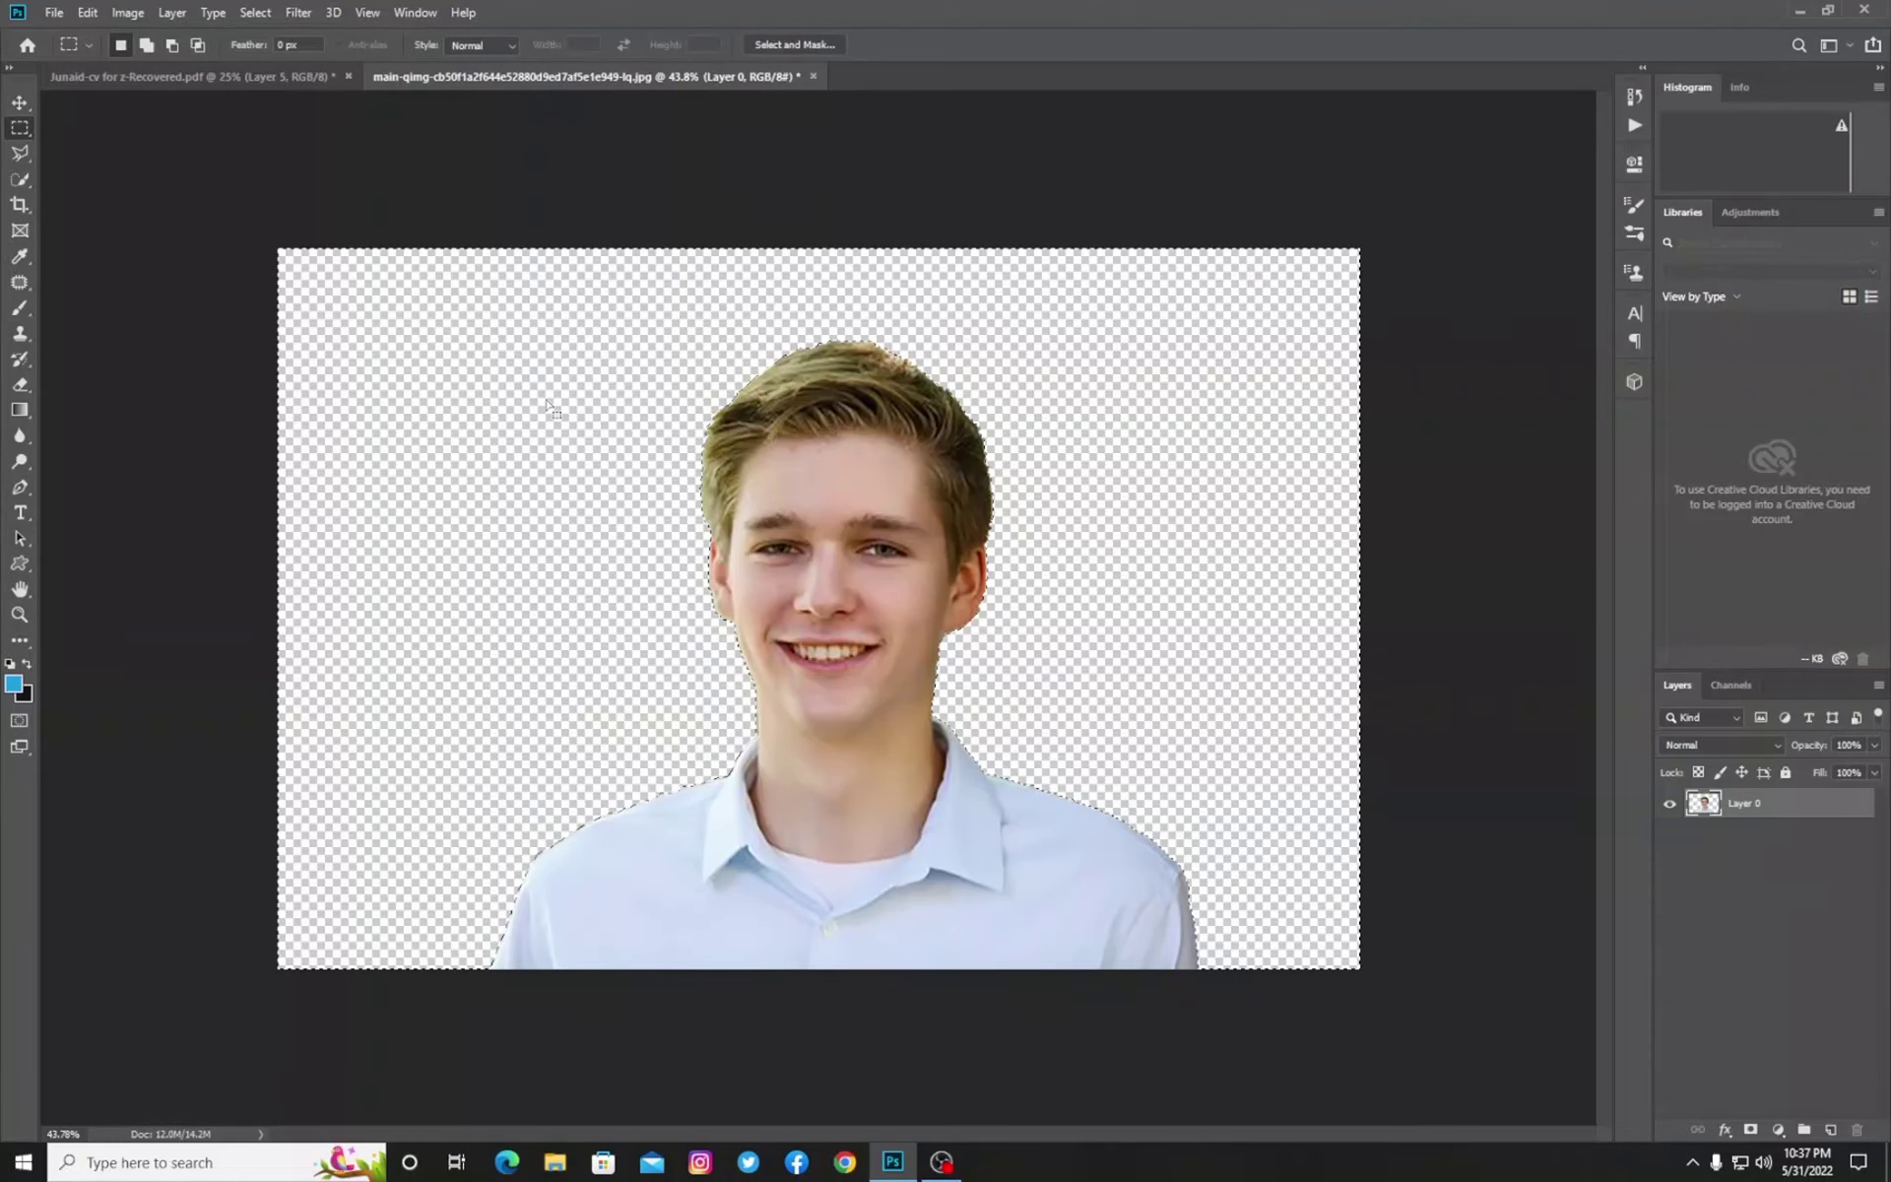
Add Layer 1 beneath Layer 0 and fill it with the blue foreground colour.
click(1830, 1130)
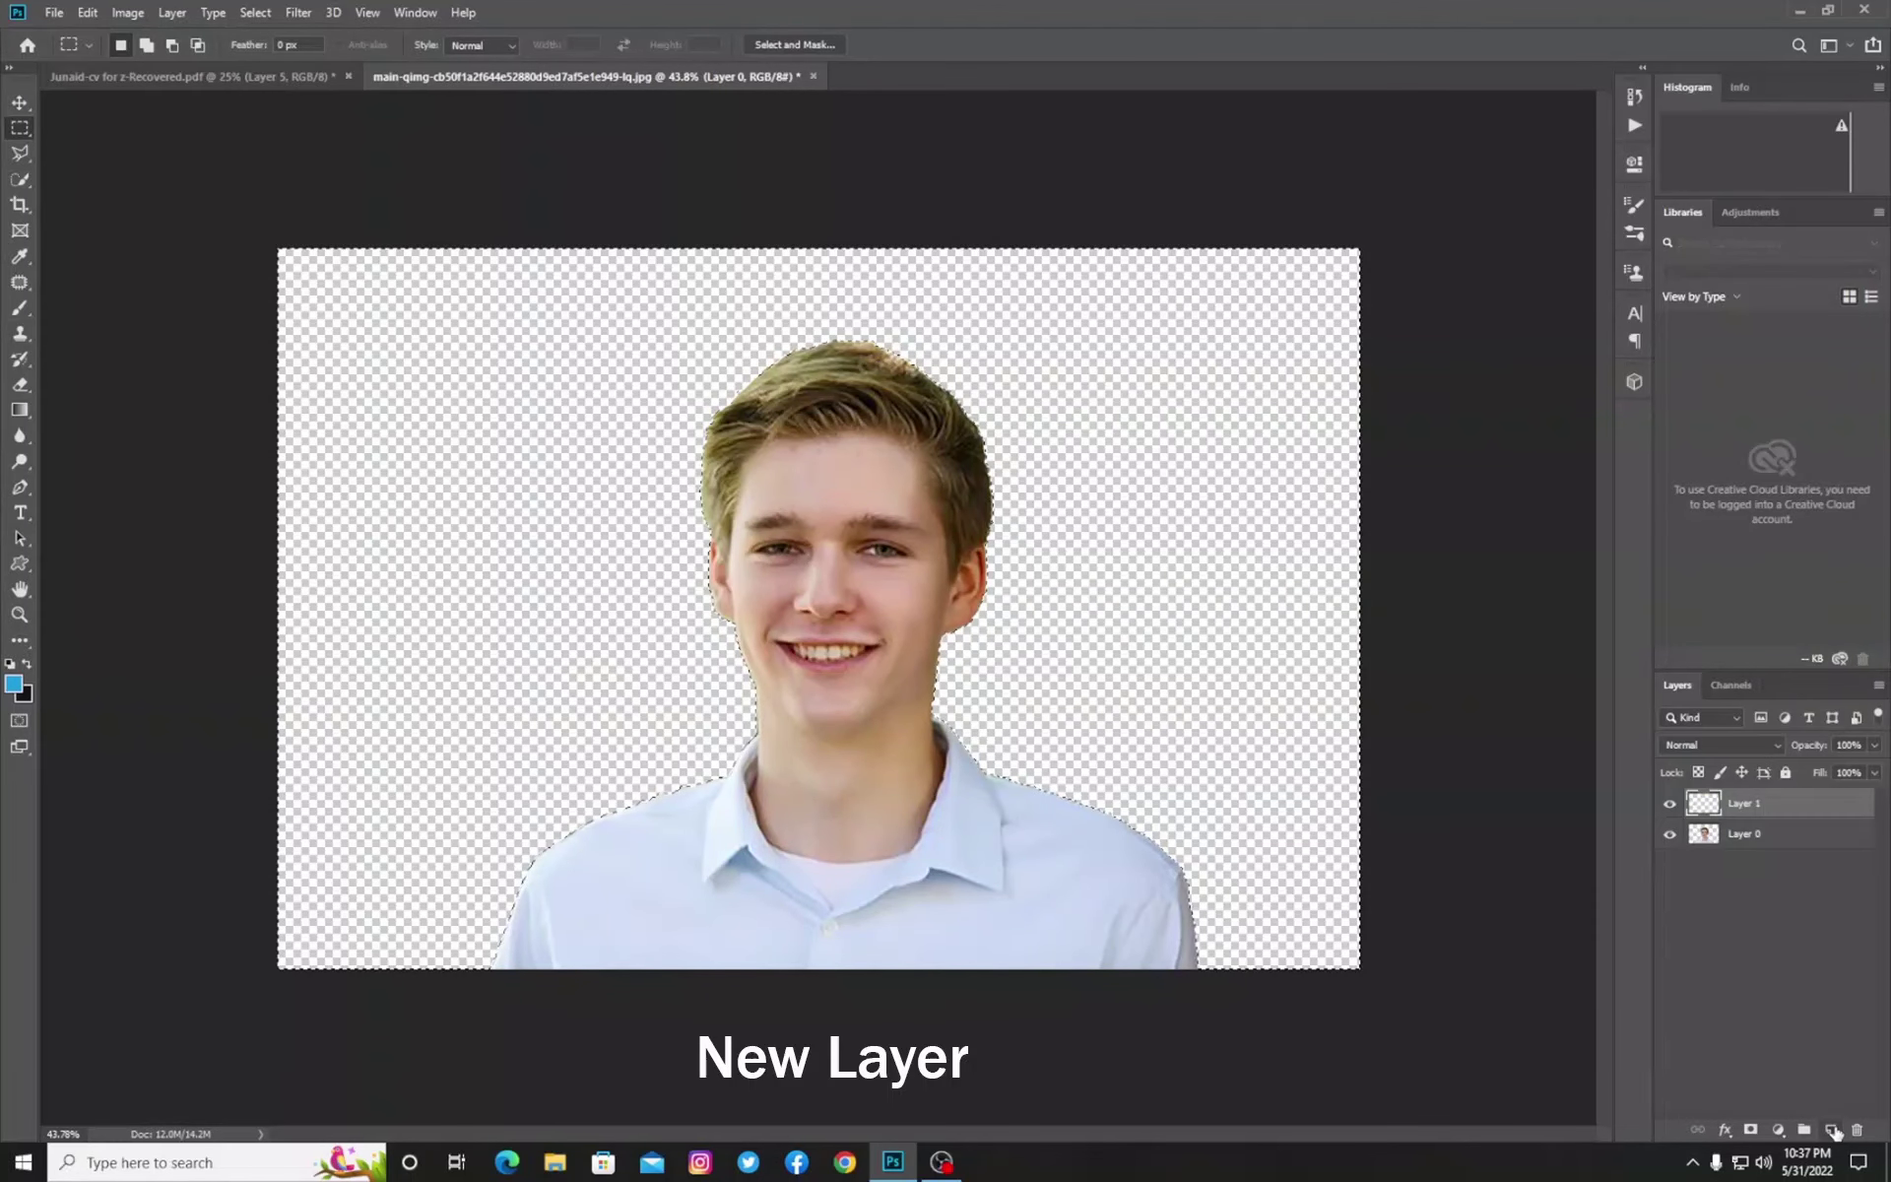
drag(1788, 813, 1789, 890)
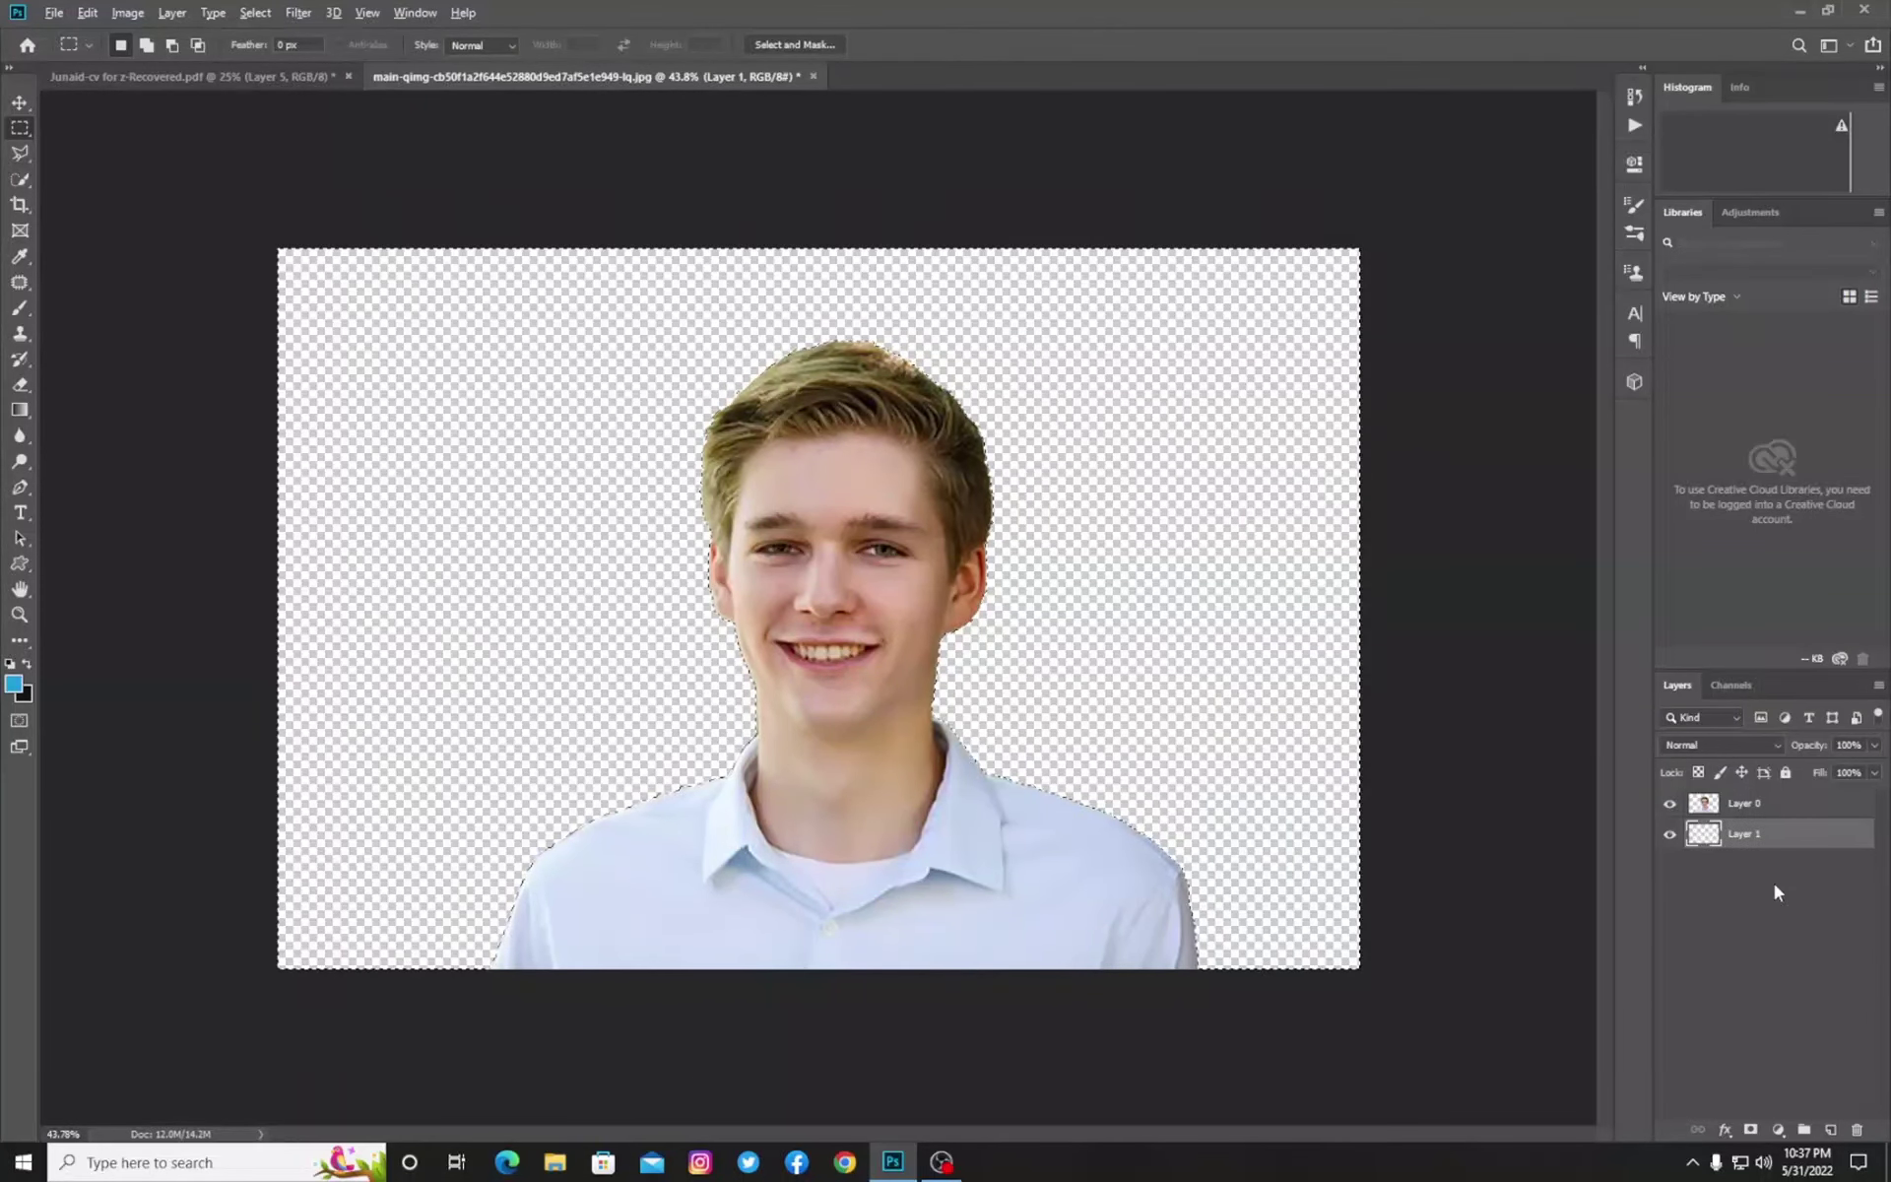
key(alt+BackSpace)
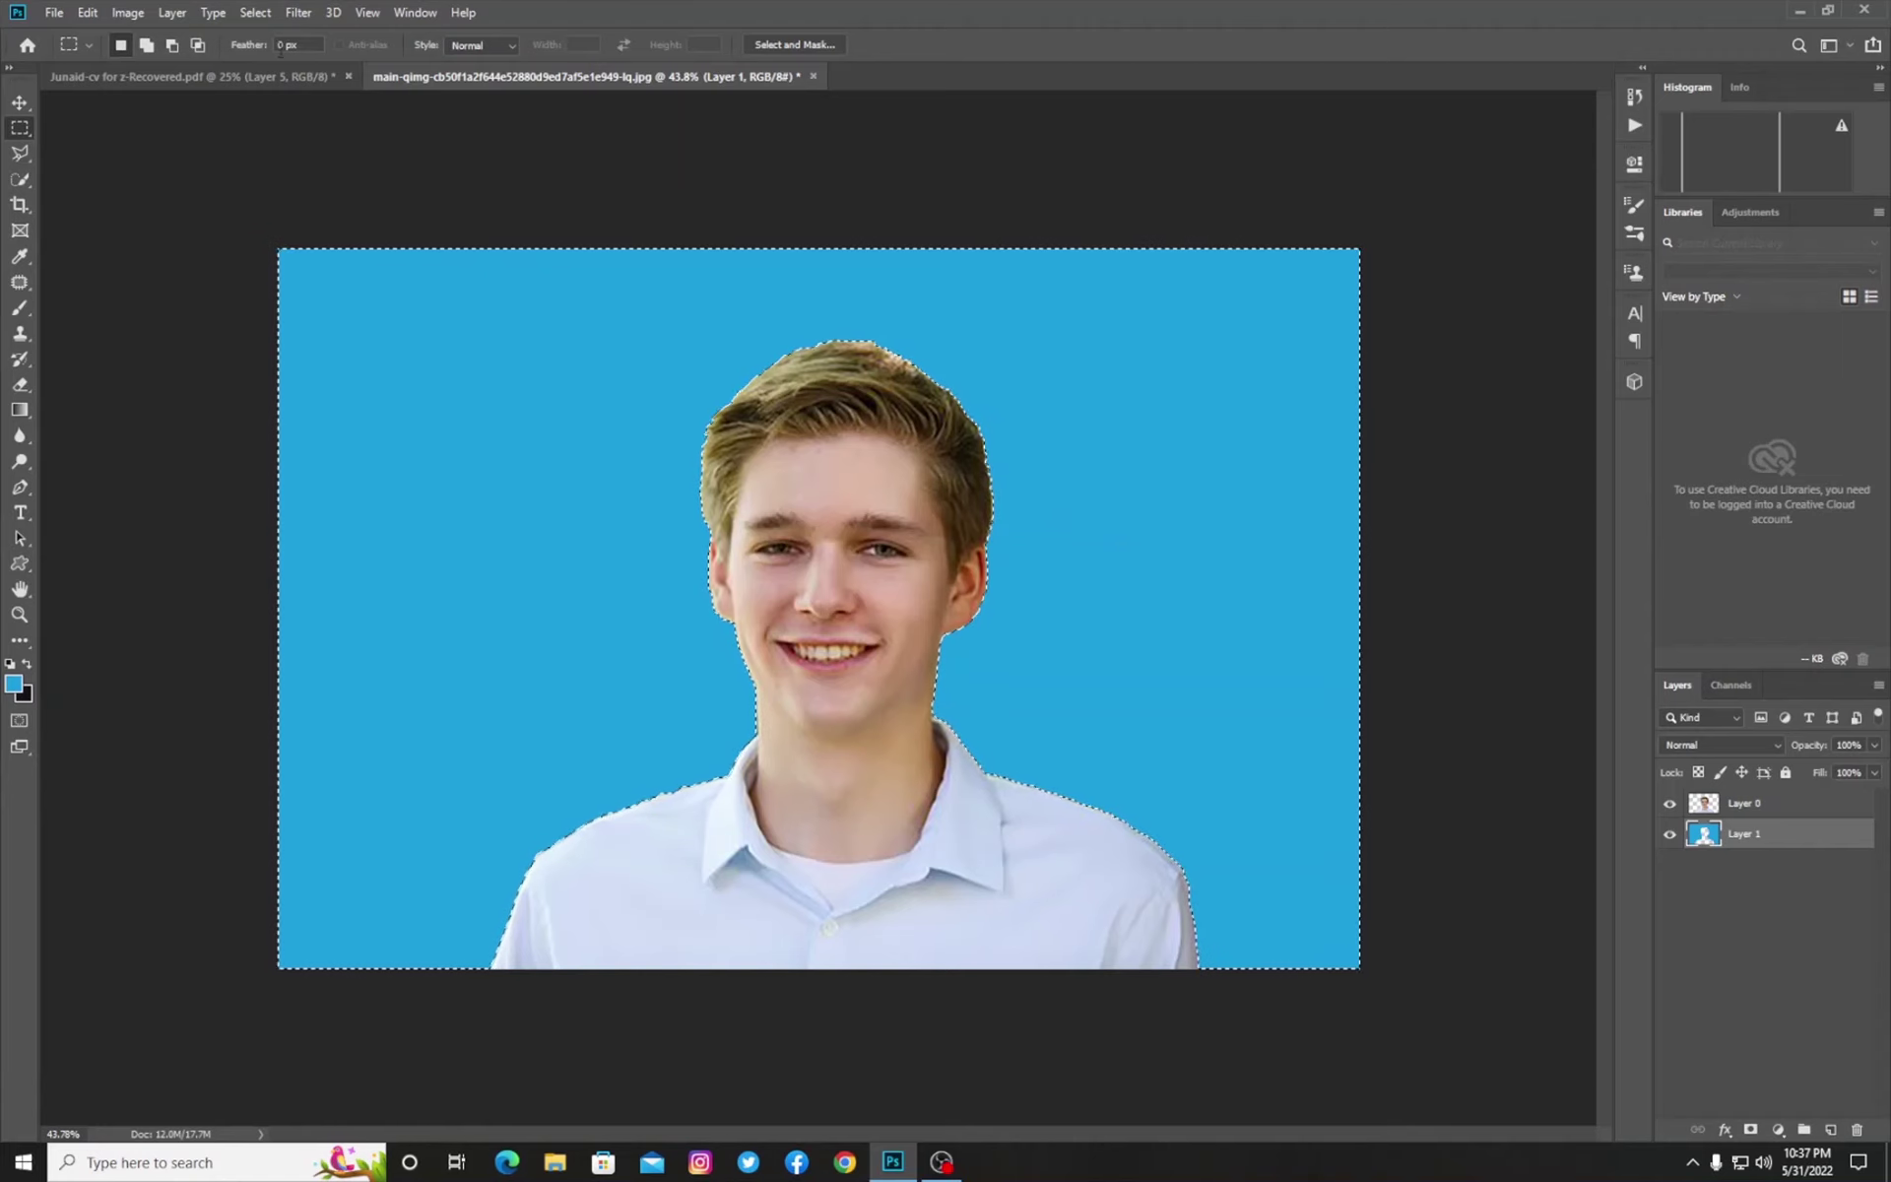
Browse the Select menu without choosing anything, then switch to the Quick Selection tool.
click(268, 14)
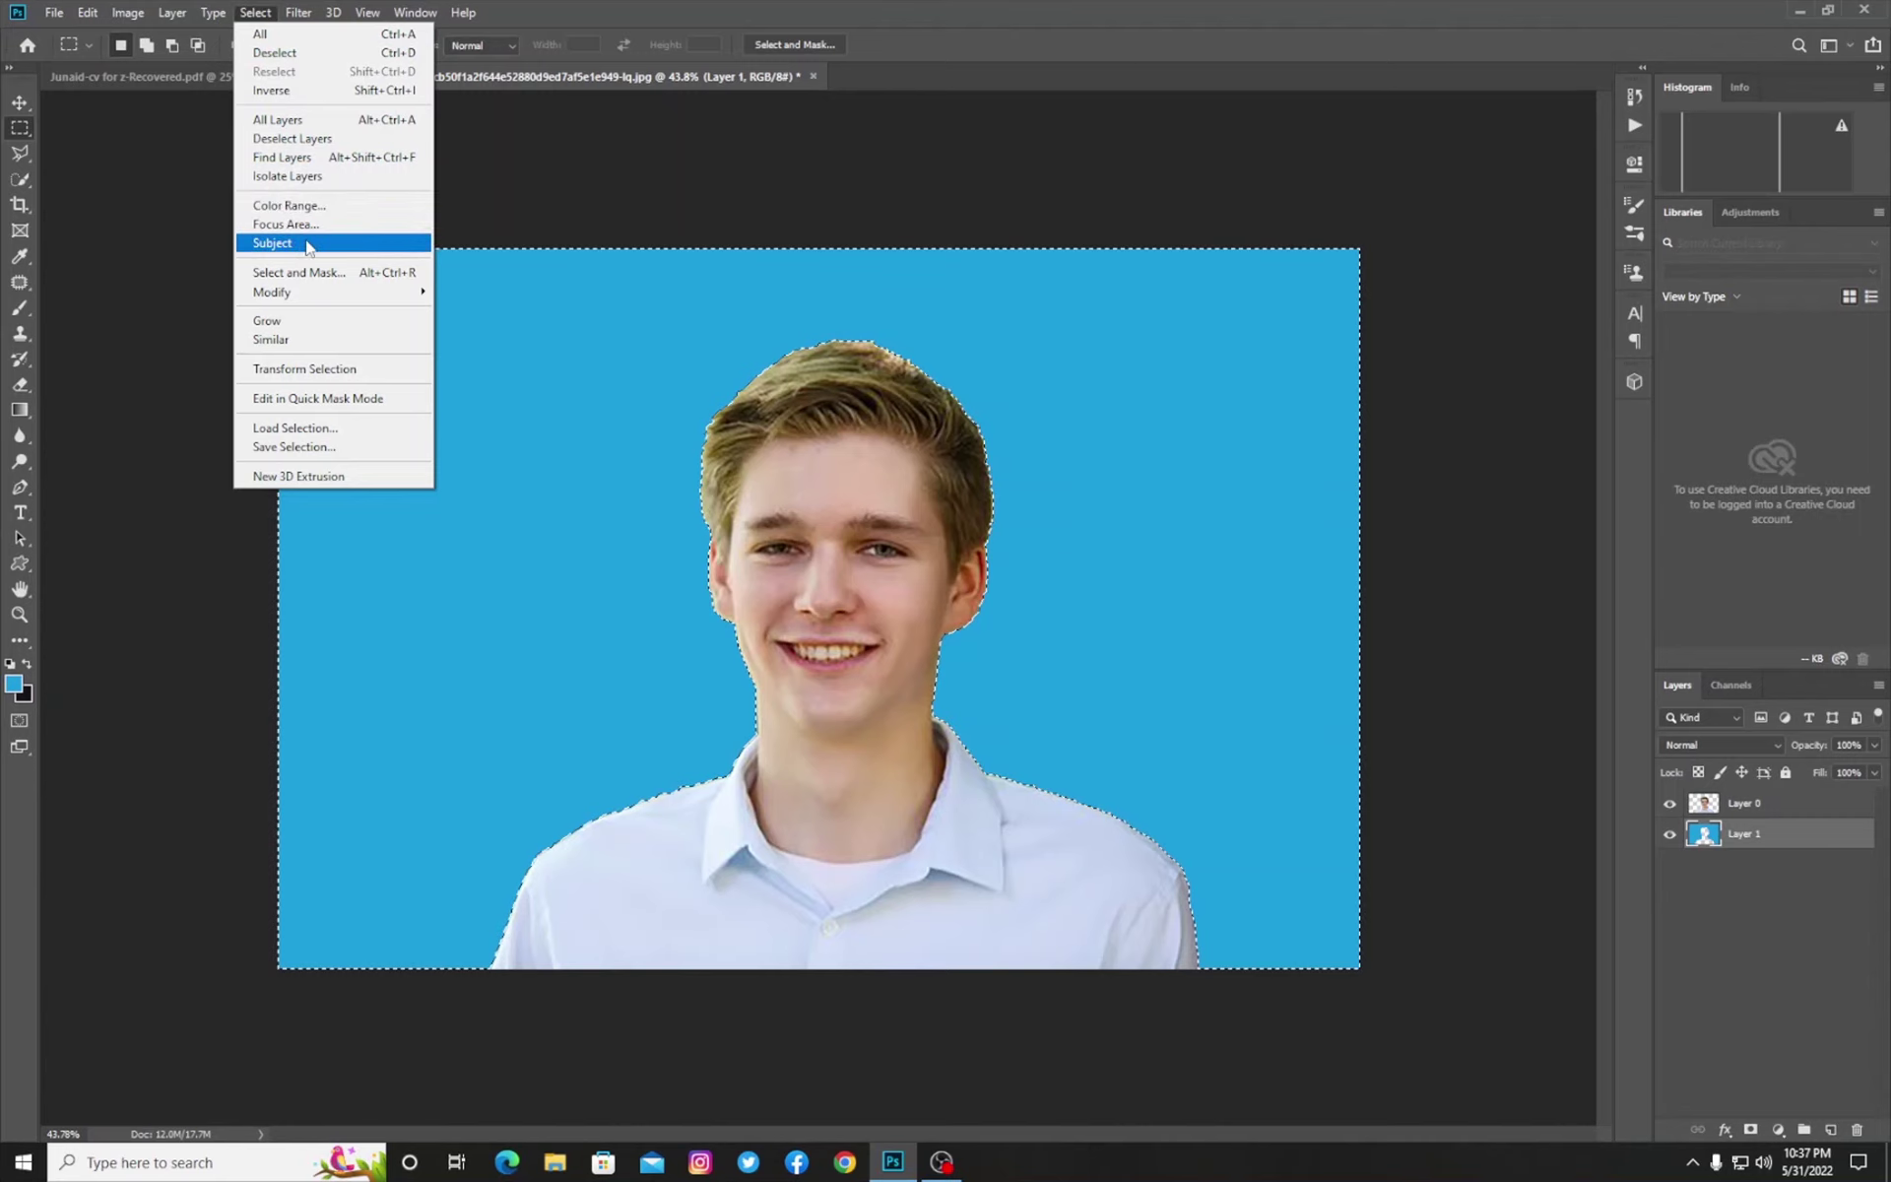
click(687, 201)
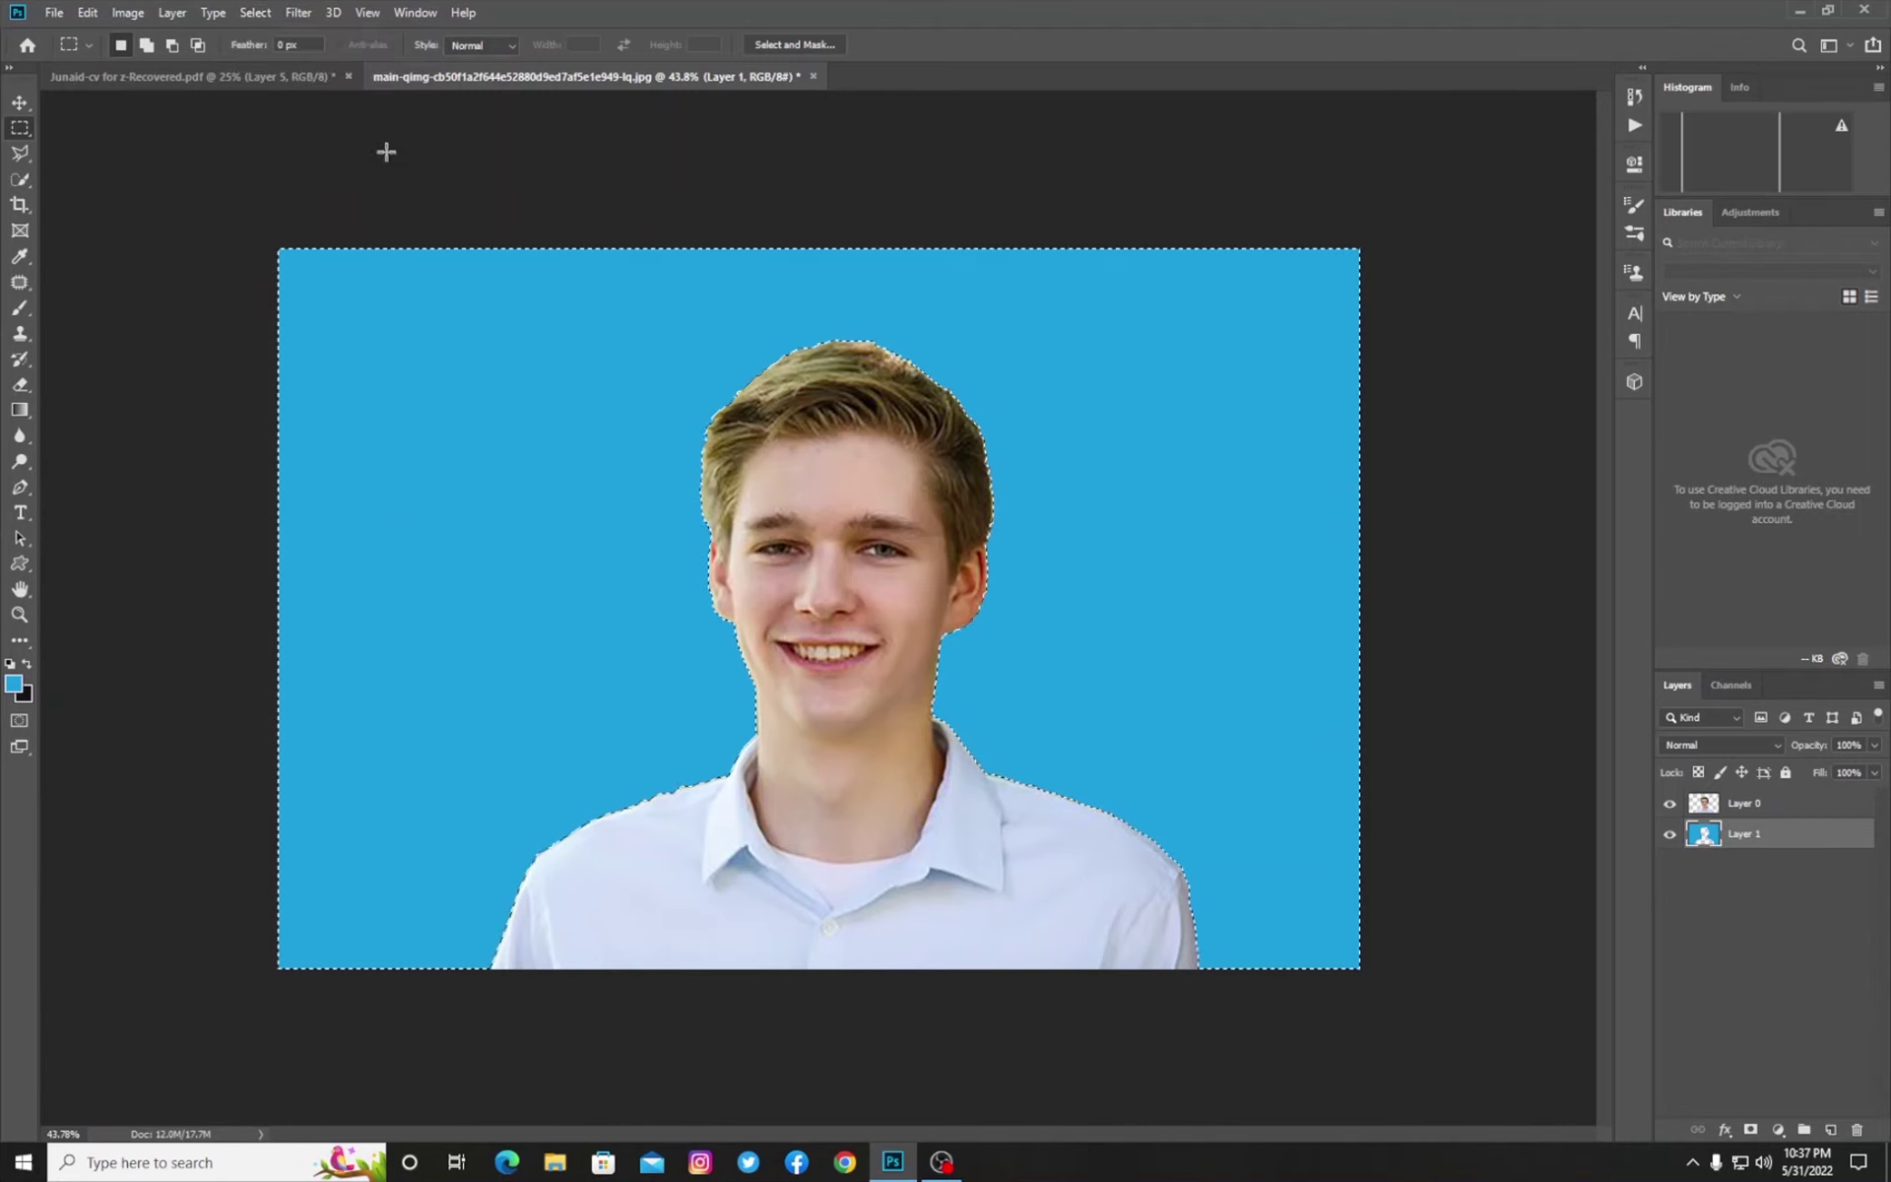
click(20, 179)
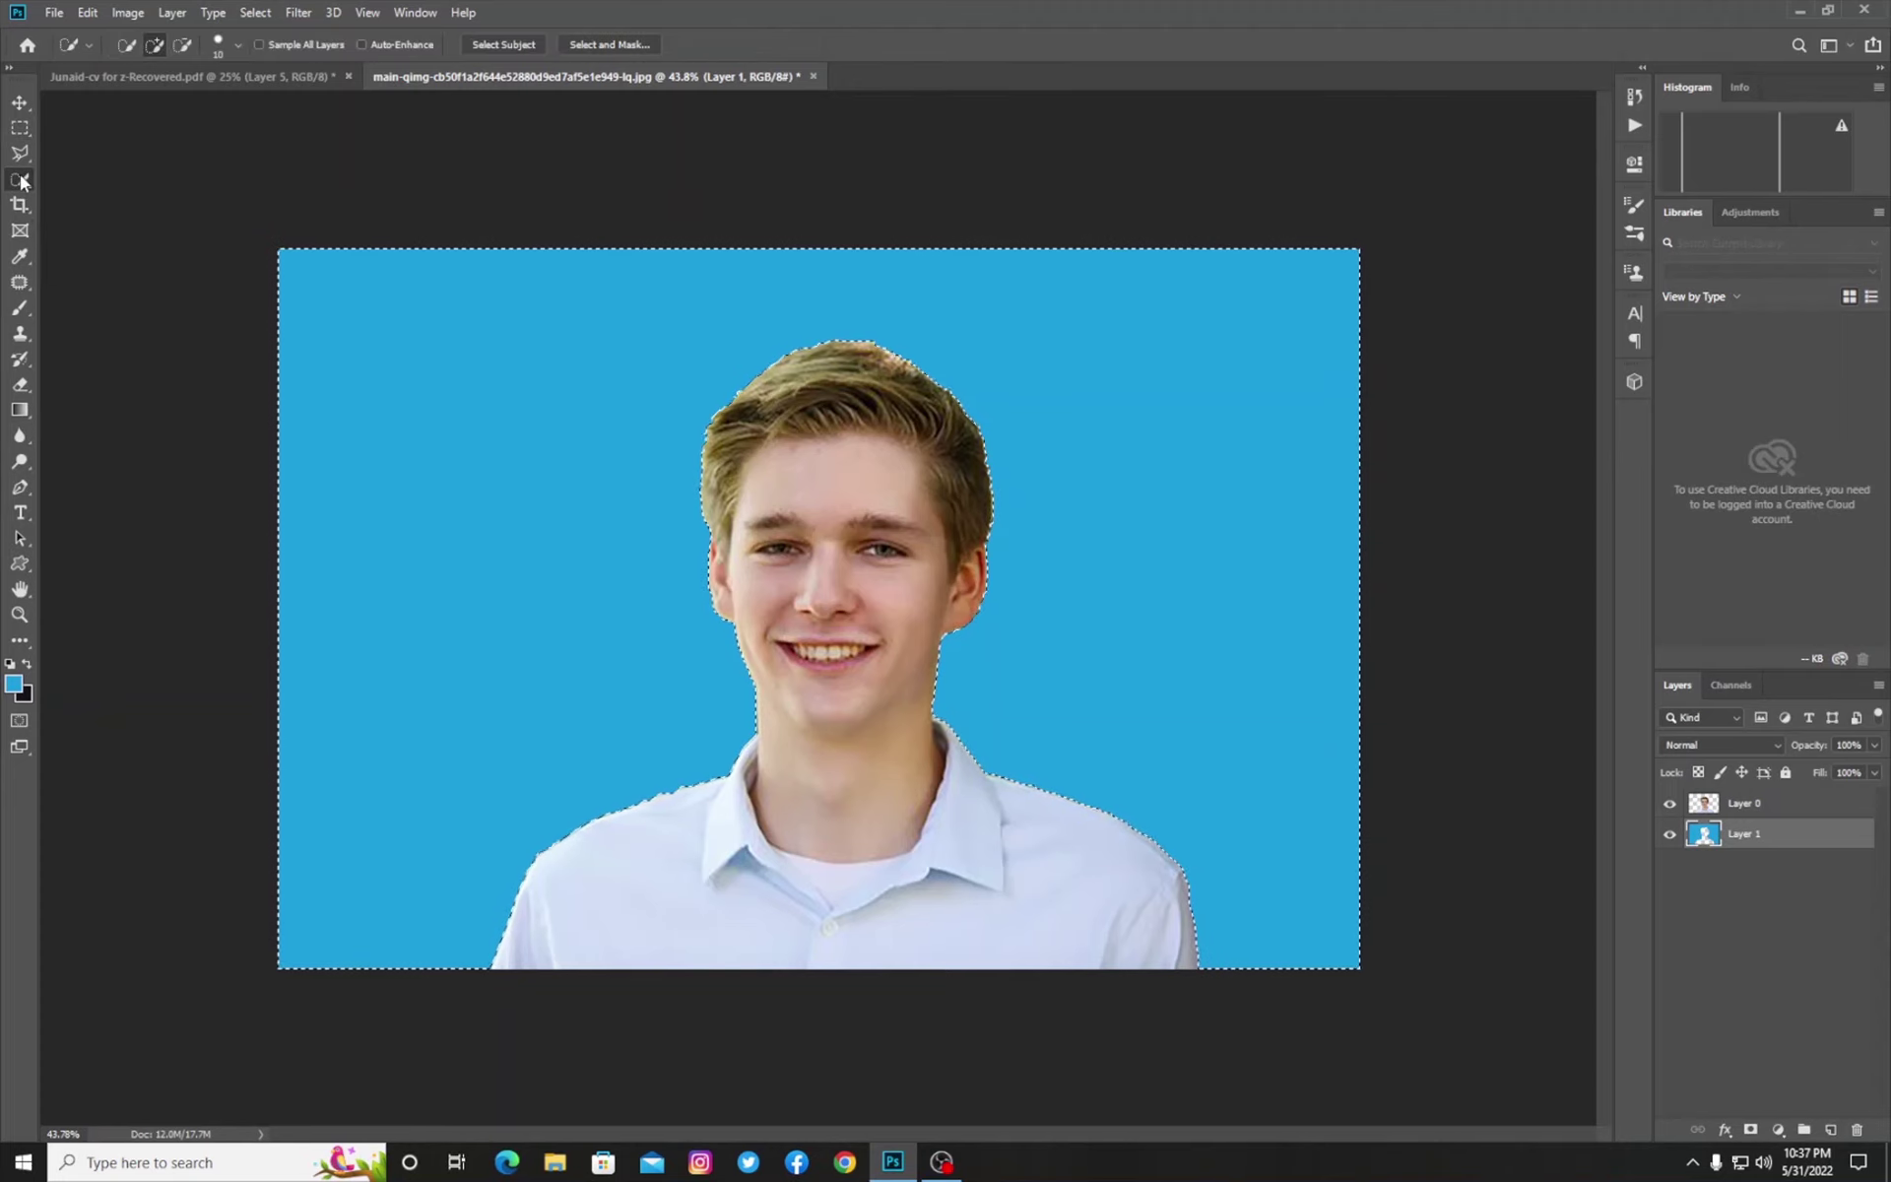